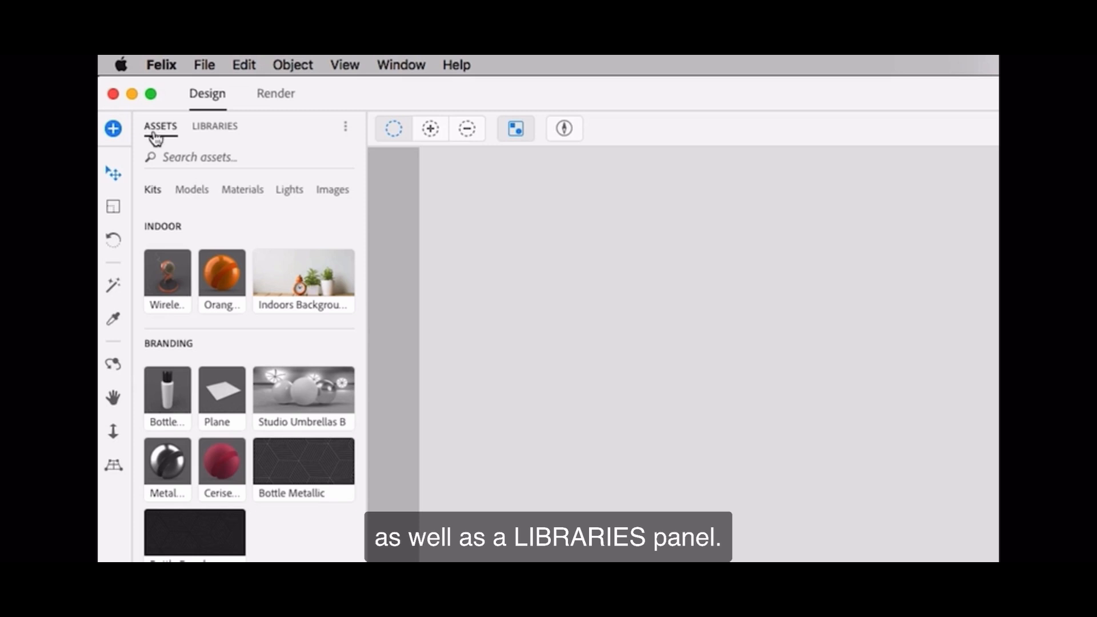
- Look over the libraries, the render preview toggle and the properties of the objects listed in the scene
{"action": "left_click", "coordinate": [223, 127]}
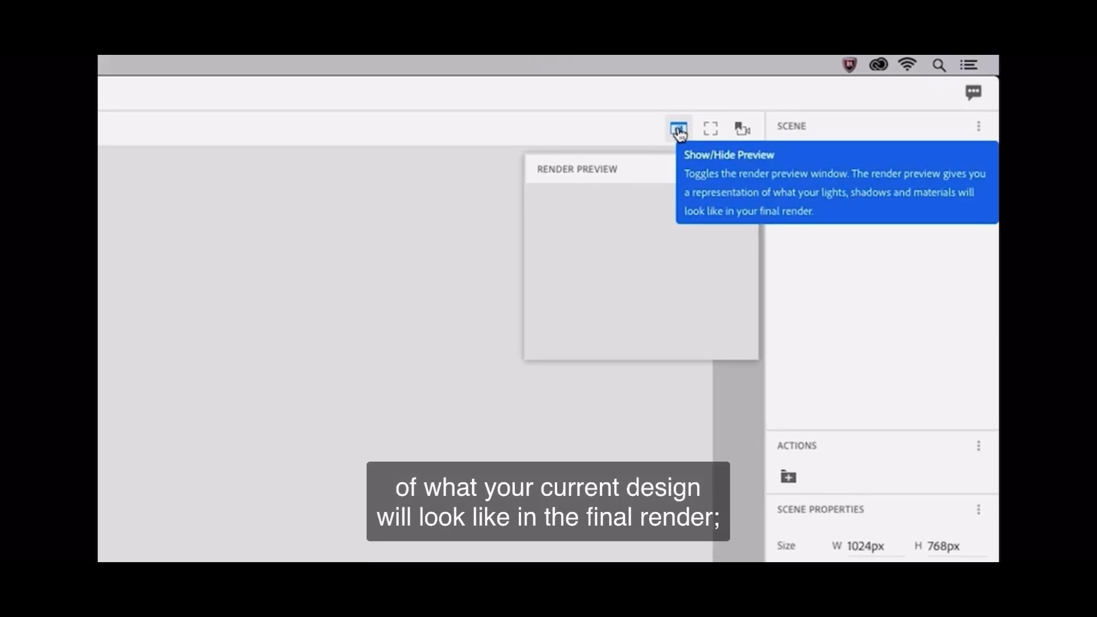
{"action": "left_click", "coordinate": [679, 131]}
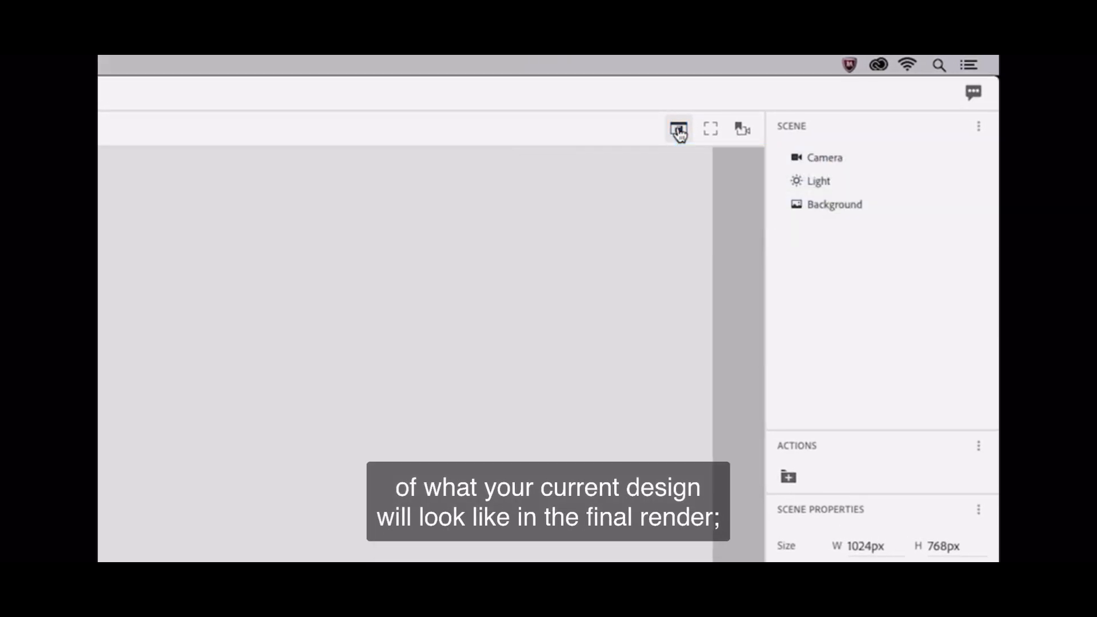
{"action": "left_click", "coordinate": [678, 131]}
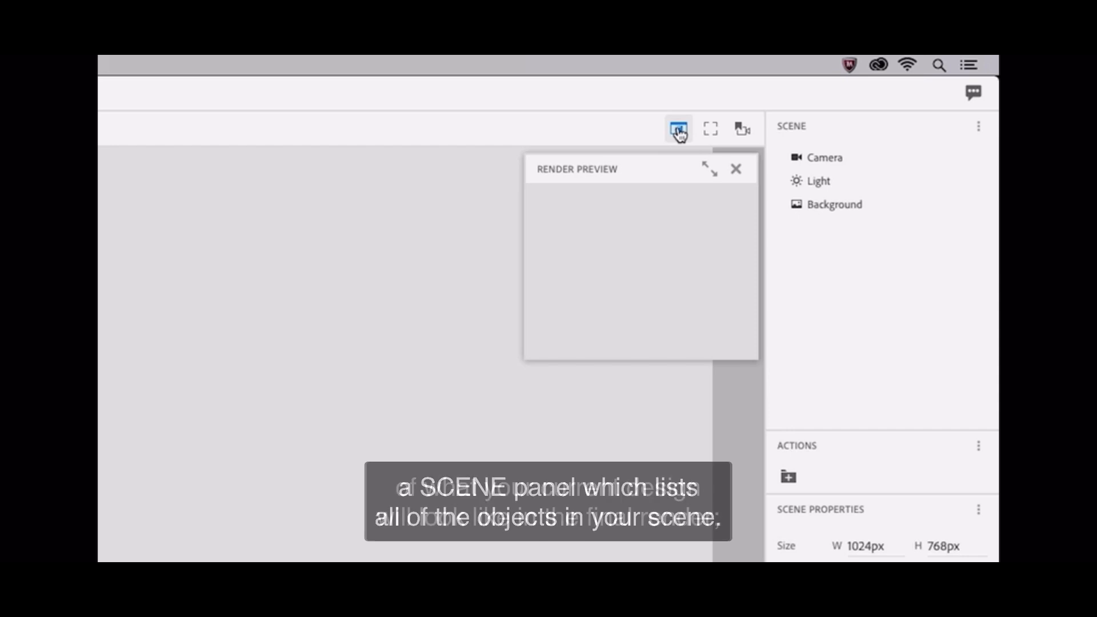
{"action": "left_click", "coordinate": [828, 163]}
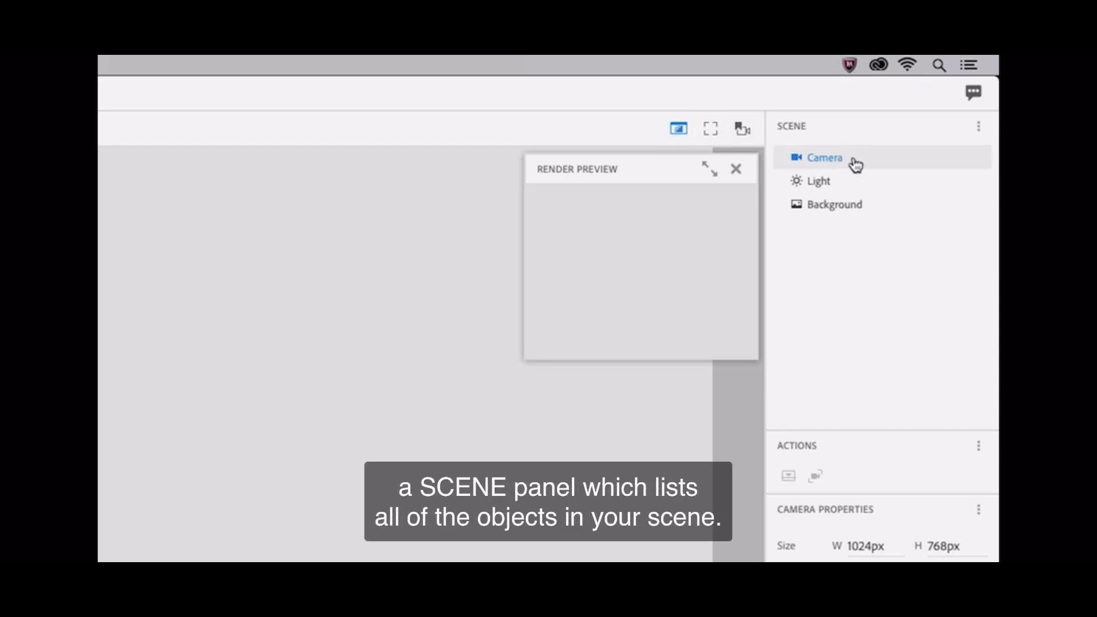
{"action": "left_click", "coordinate": [880, 190]}
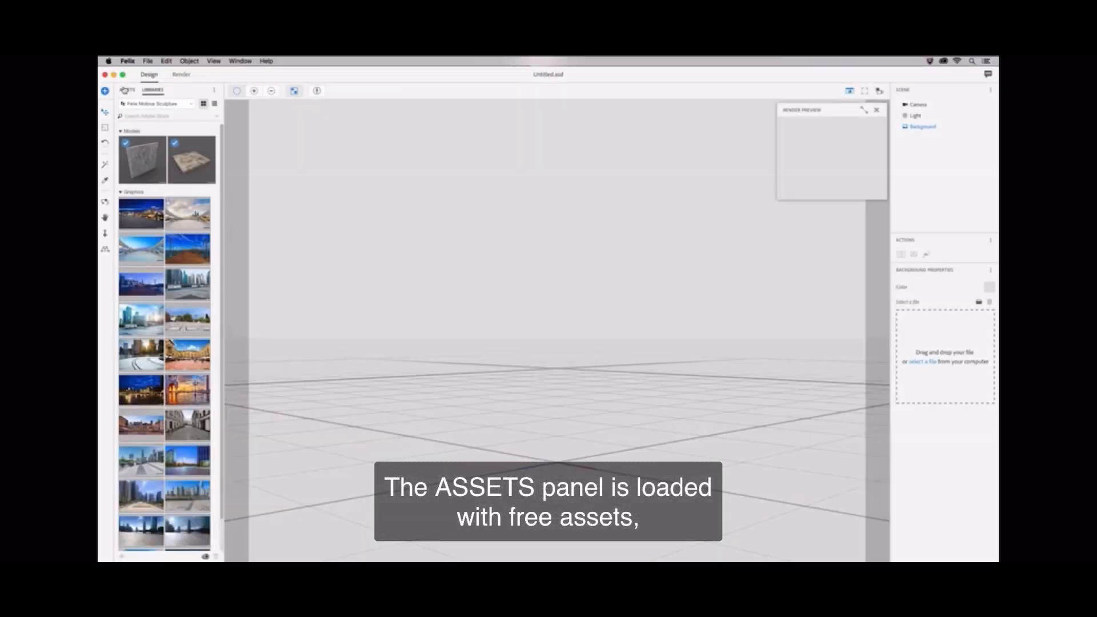
- Browse the supplied assets by category: Models, Materials, Lights and Images
{"action": "left_click", "coordinate": [125, 89]}
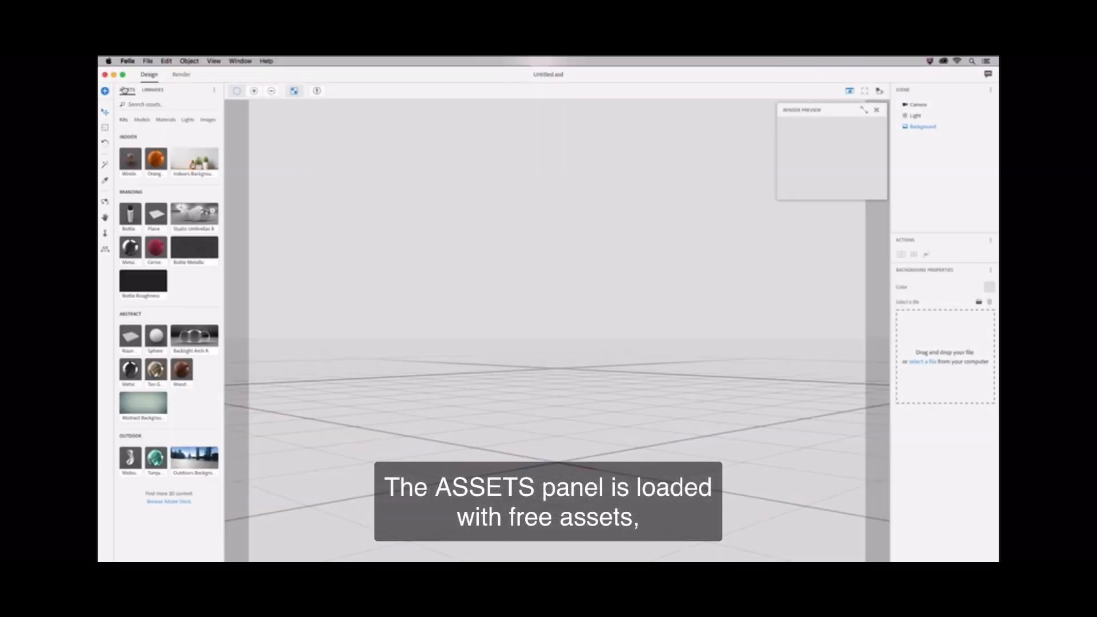
{"action": "left_click", "coordinate": [141, 119]}
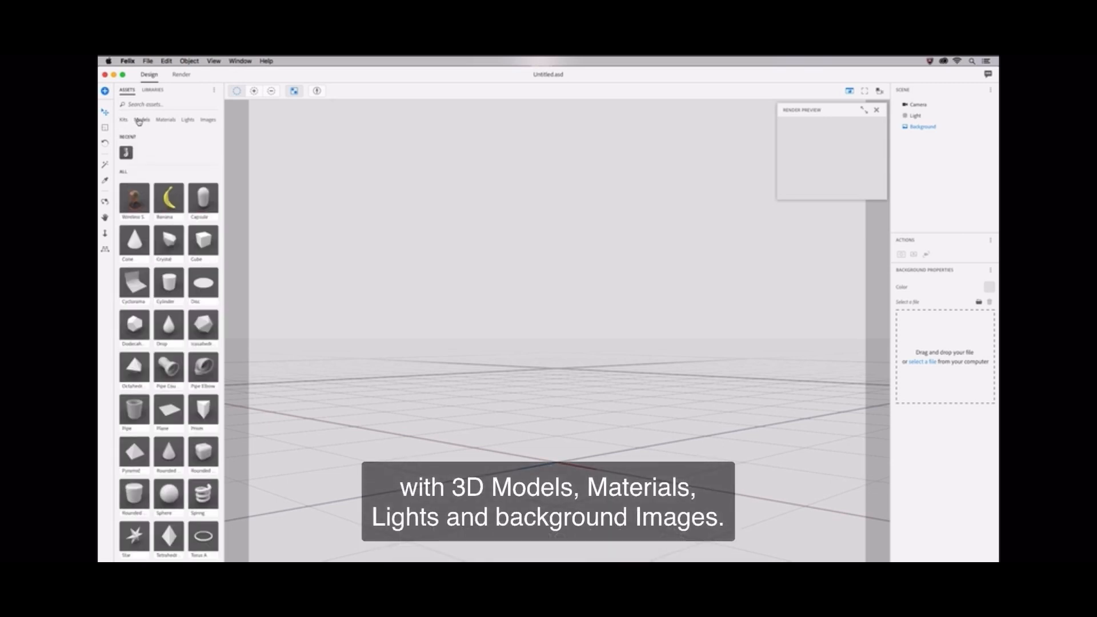
{"action": "left_click", "coordinate": [173, 122]}
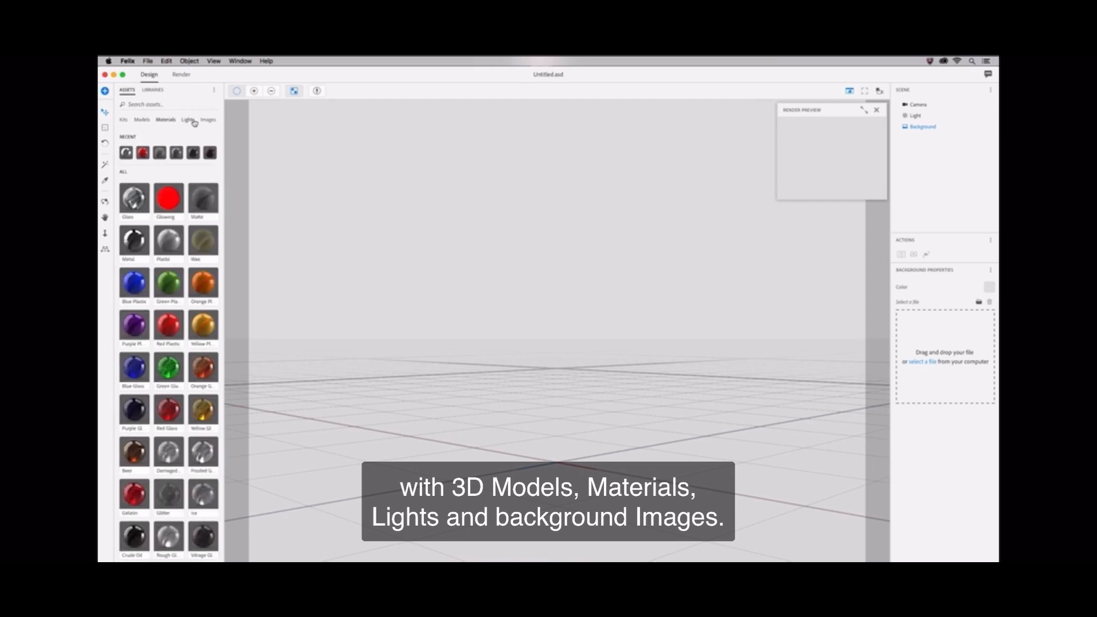
{"action": "left_click", "coordinate": [193, 122]}
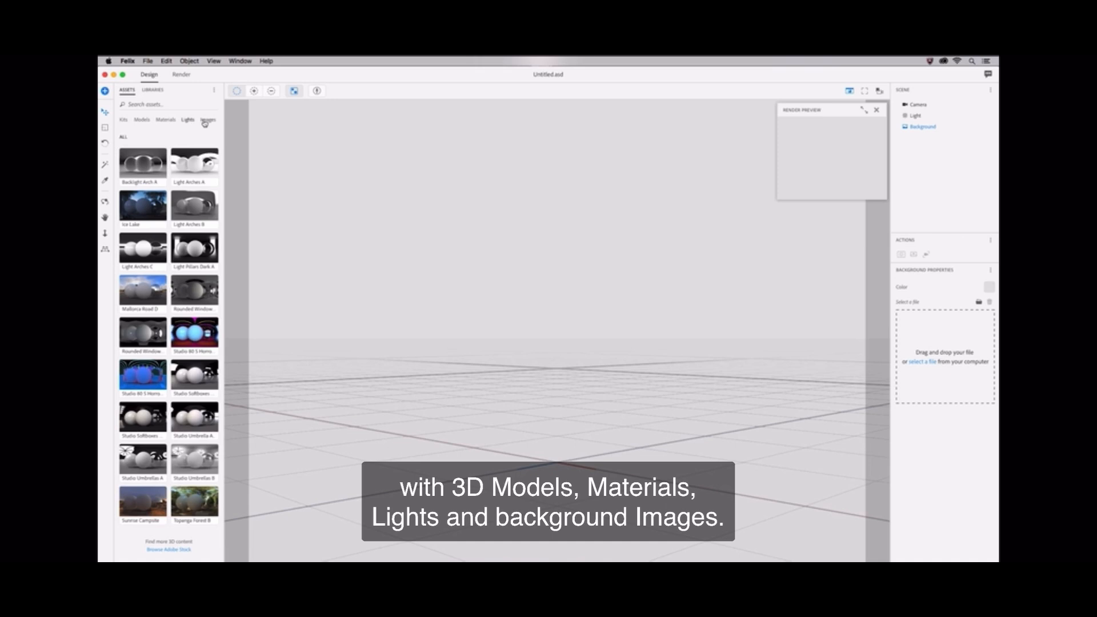
{"action": "left_click", "coordinate": [208, 120]}
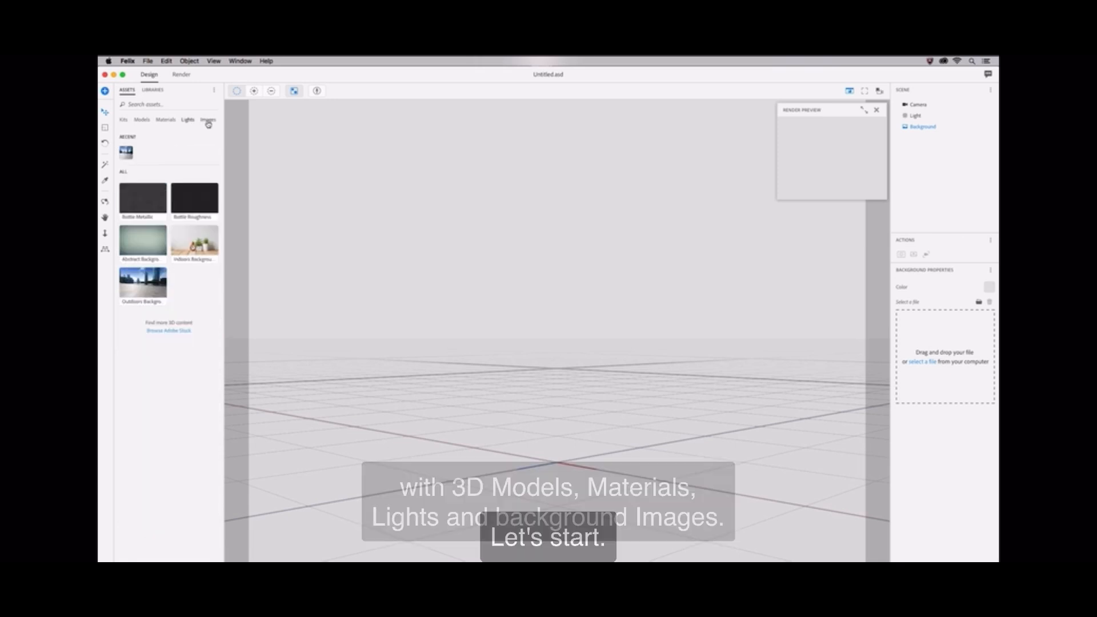
- Add the Mobius Strip model from the OUTDOOR kit to the scene and show the material assigned to it
{"action": "left_click", "coordinate": [123, 121]}
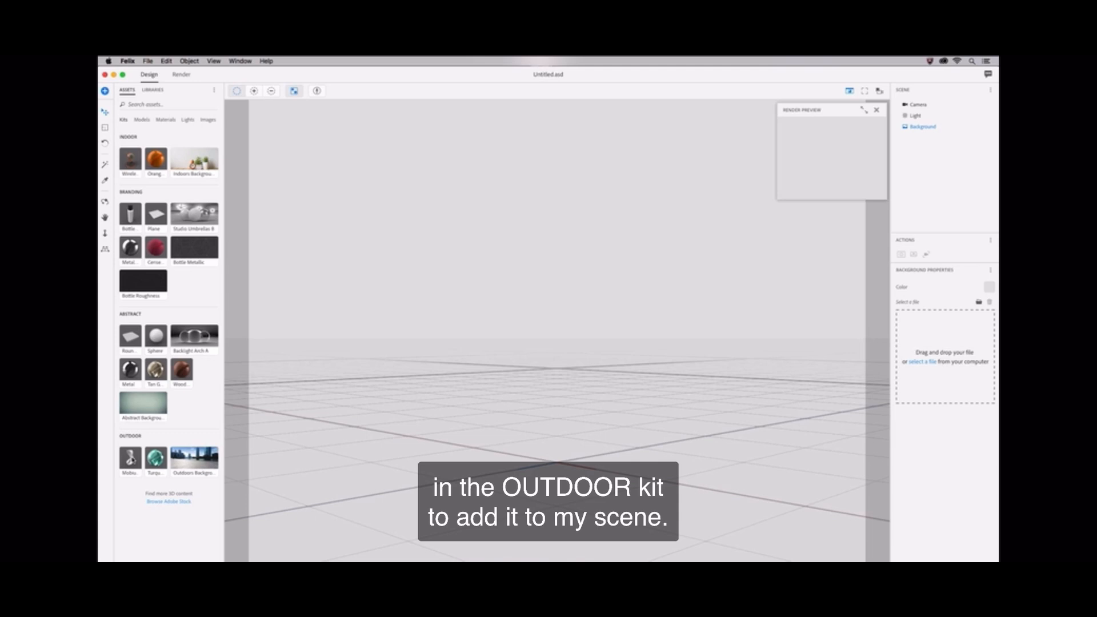
{"action": "left_click", "coordinate": [130, 457]}
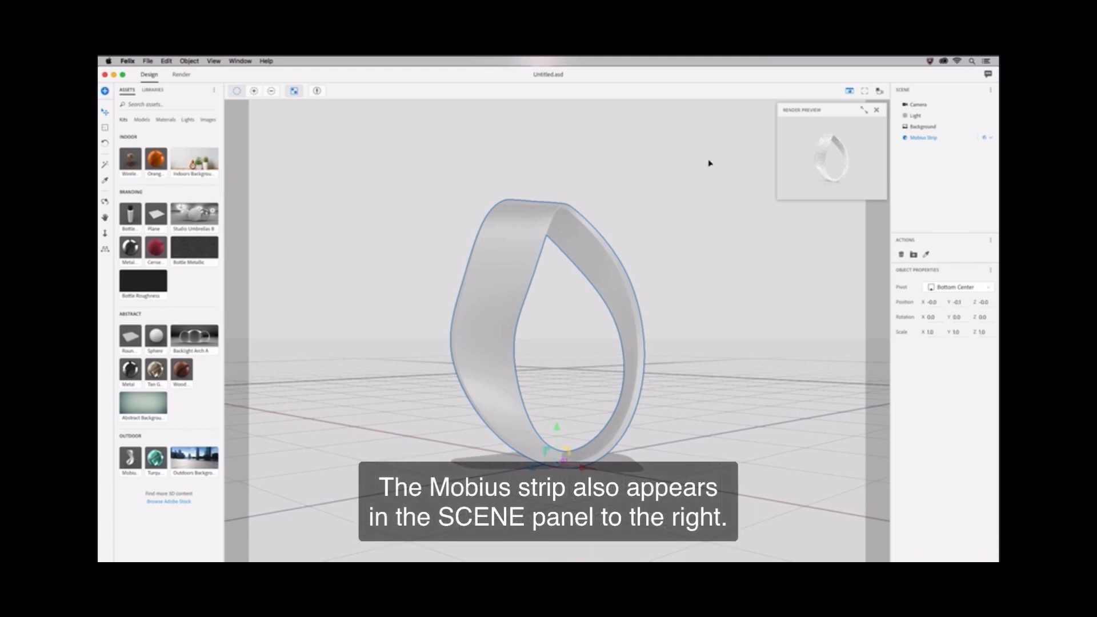
{"action": "left_click", "coordinate": [991, 139]}
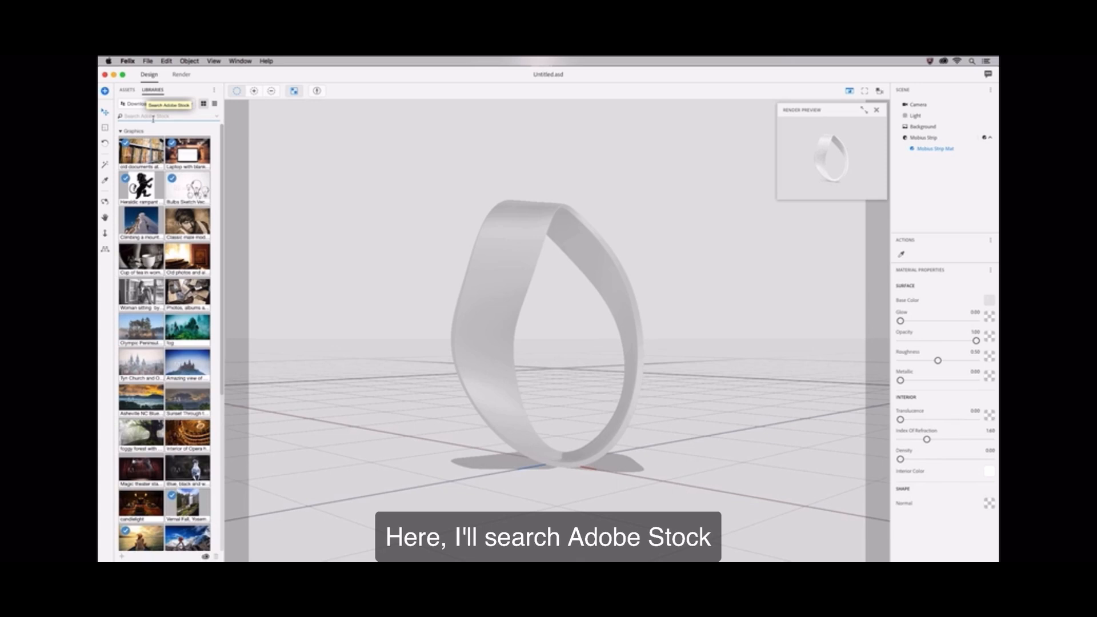
- Search Adobe Stock for "concrete" limited to models, and clear the search
{"action": "type", "text": "concrete"}
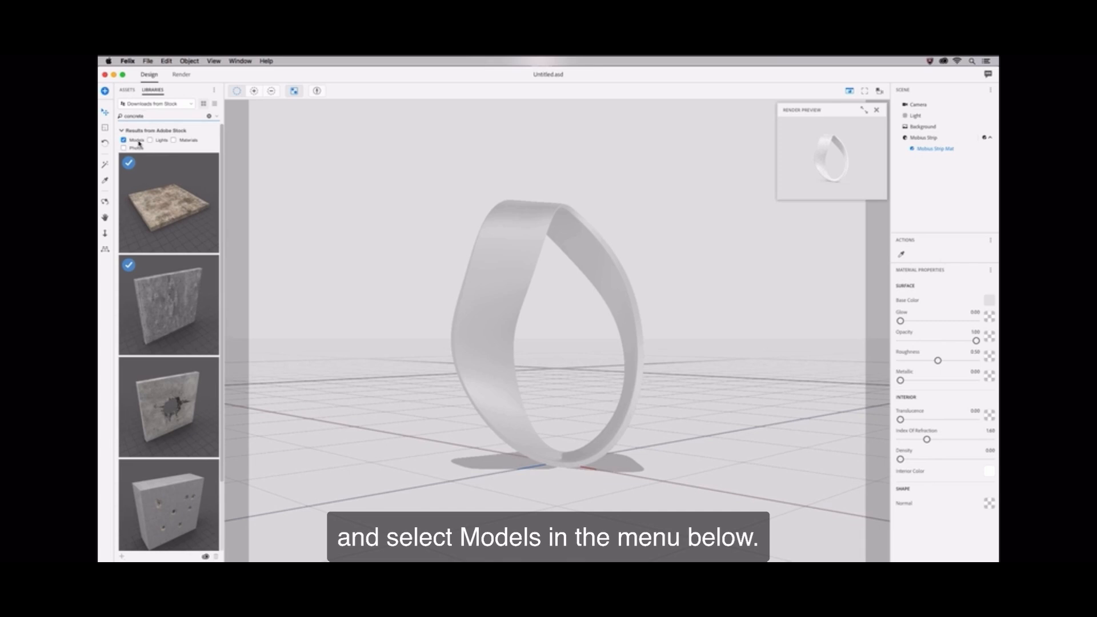
{"action": "mouse_move", "coordinate": [153, 178]}
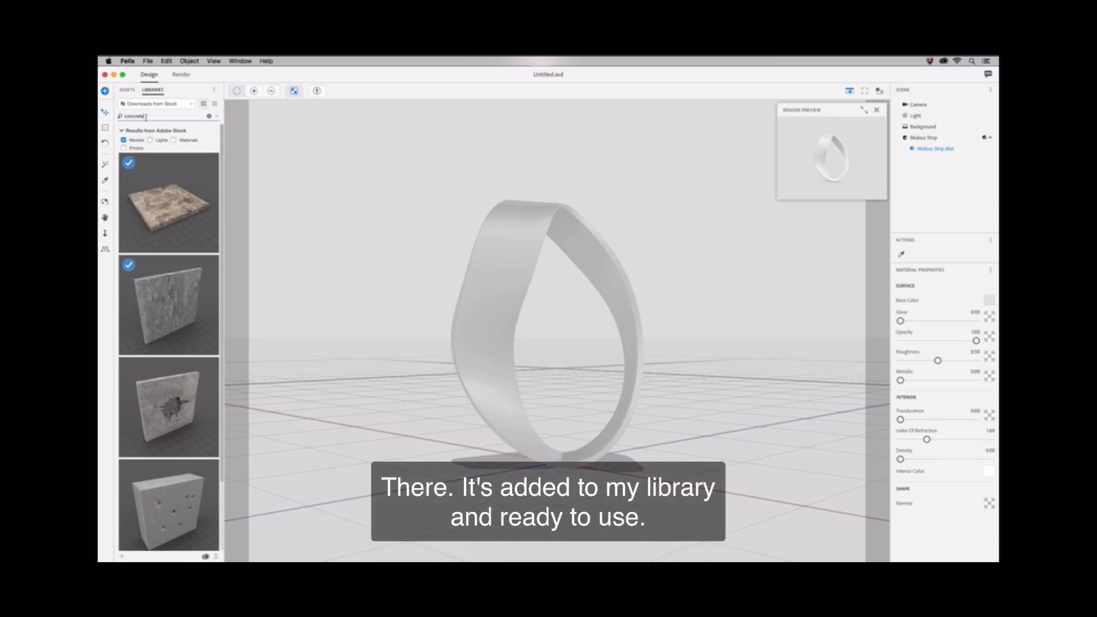
{"action": "double_click", "coordinate": [121, 116]}
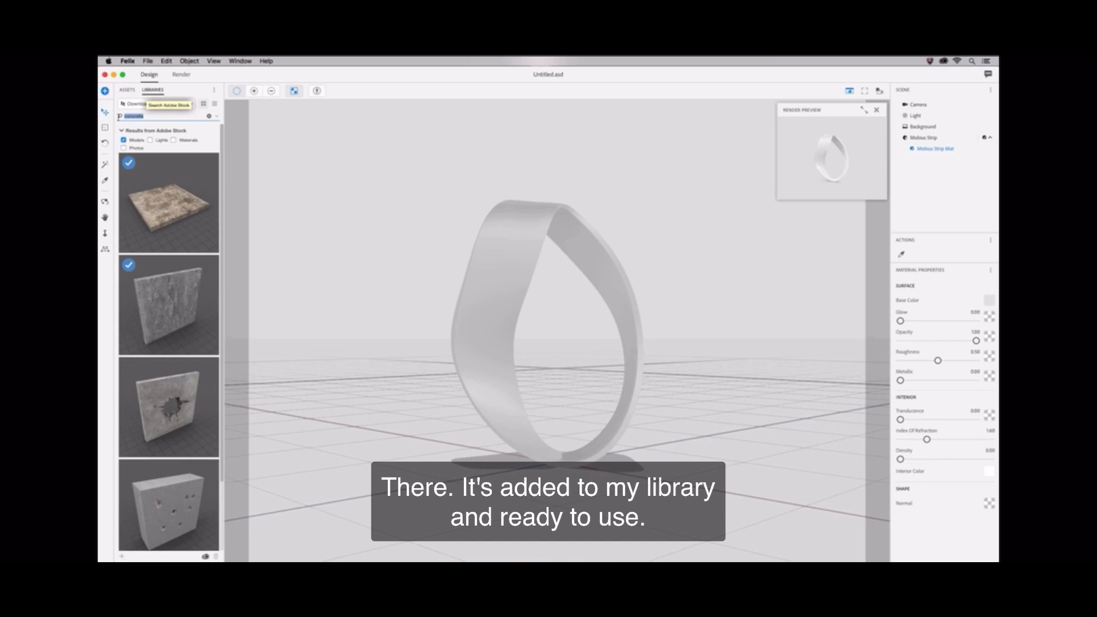
{"action": "key", "text": "BackSpace"}
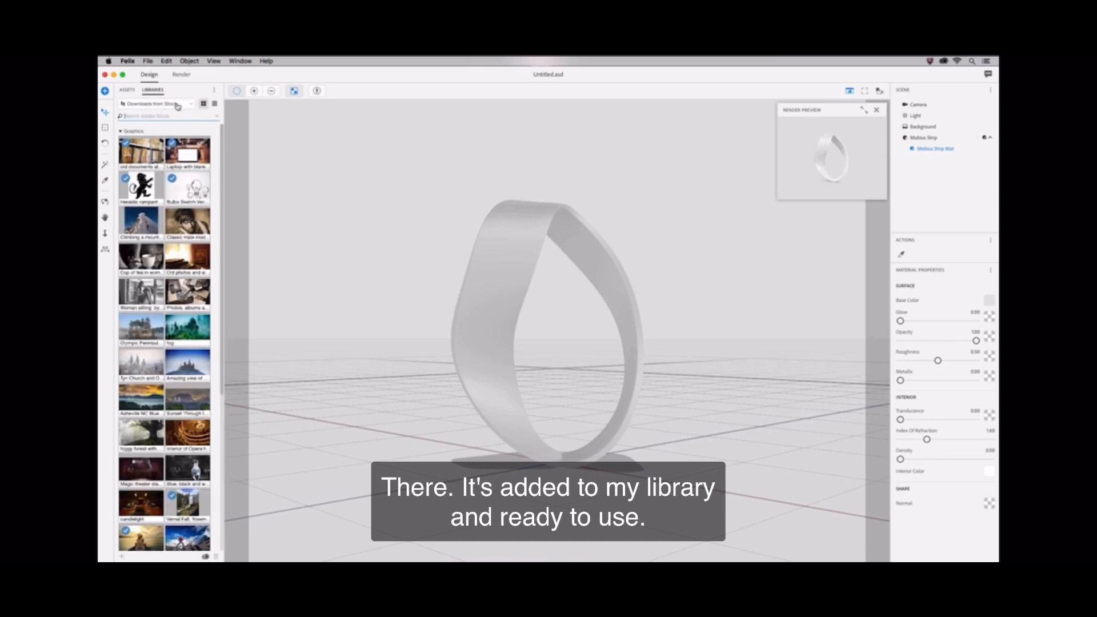
- Place the flat Background Concrete slab model from the Felix Mobius Sculpture library in the scene
{"action": "left_click", "coordinate": [180, 107]}
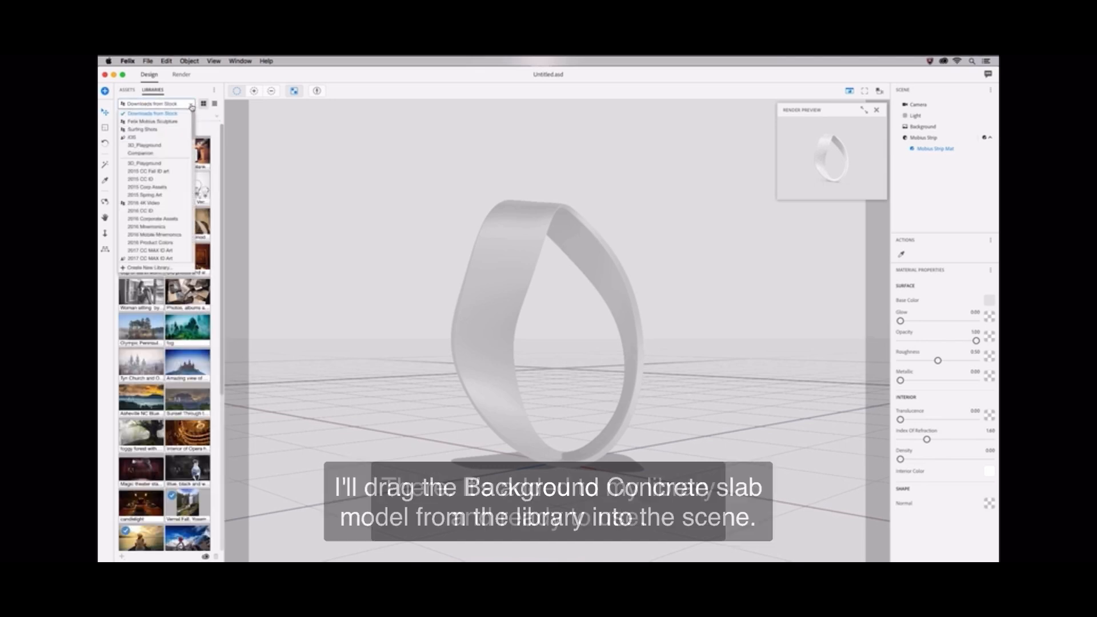
{"action": "left_click", "coordinate": [177, 122]}
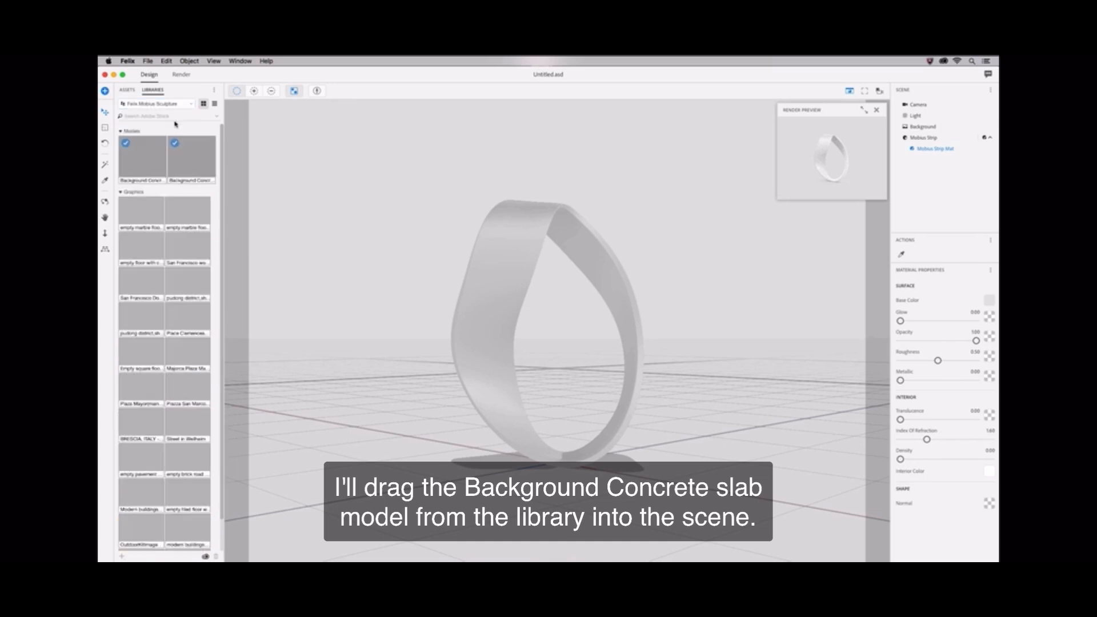
{"action": "left_click_drag", "start_coordinate": [194, 156], "coordinate": [366, 229]}
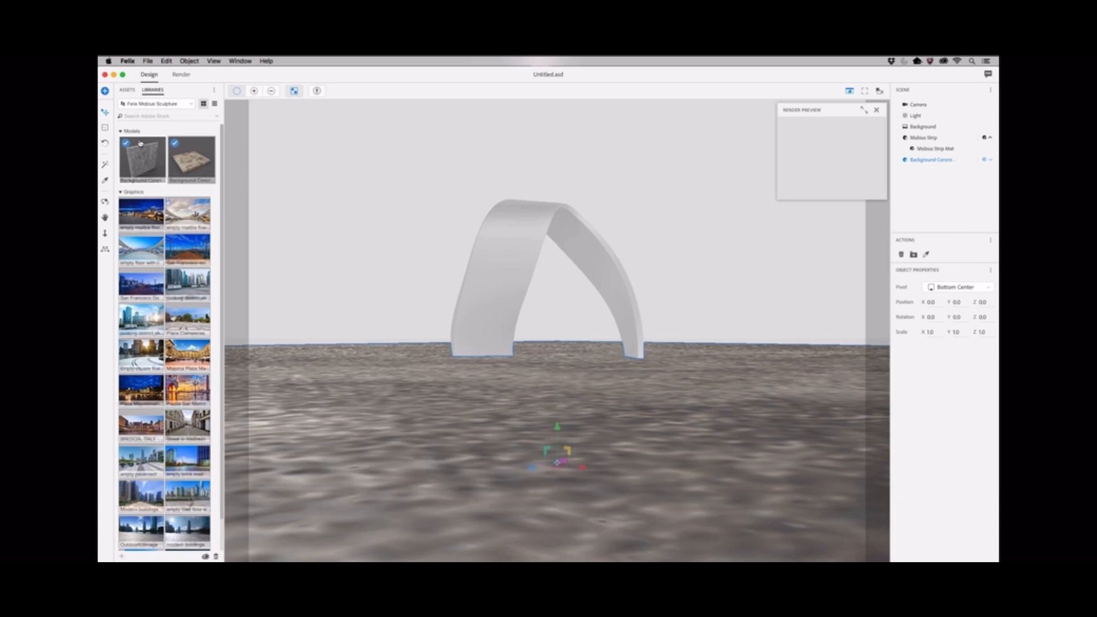
- Scale the concrete slab down uniformly to about 0.2 and rotate it to about -45.6° around the Y axis
{"action": "left_click", "coordinate": [105, 129]}
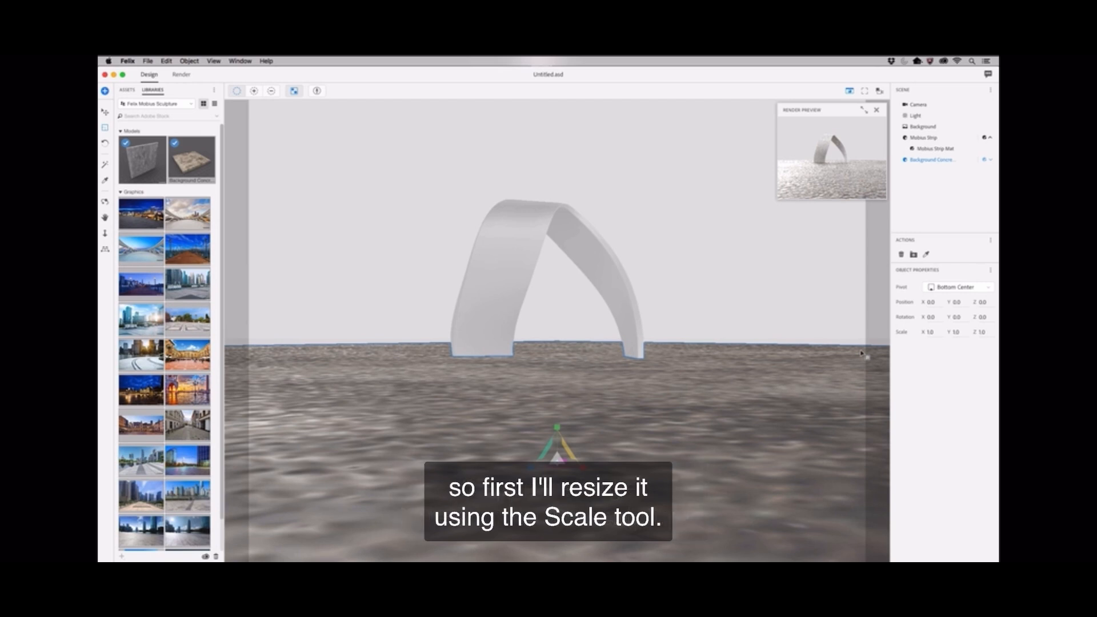
{"action": "left_click_drag", "start_coordinate": [861, 353], "coordinate": [637, 543]}
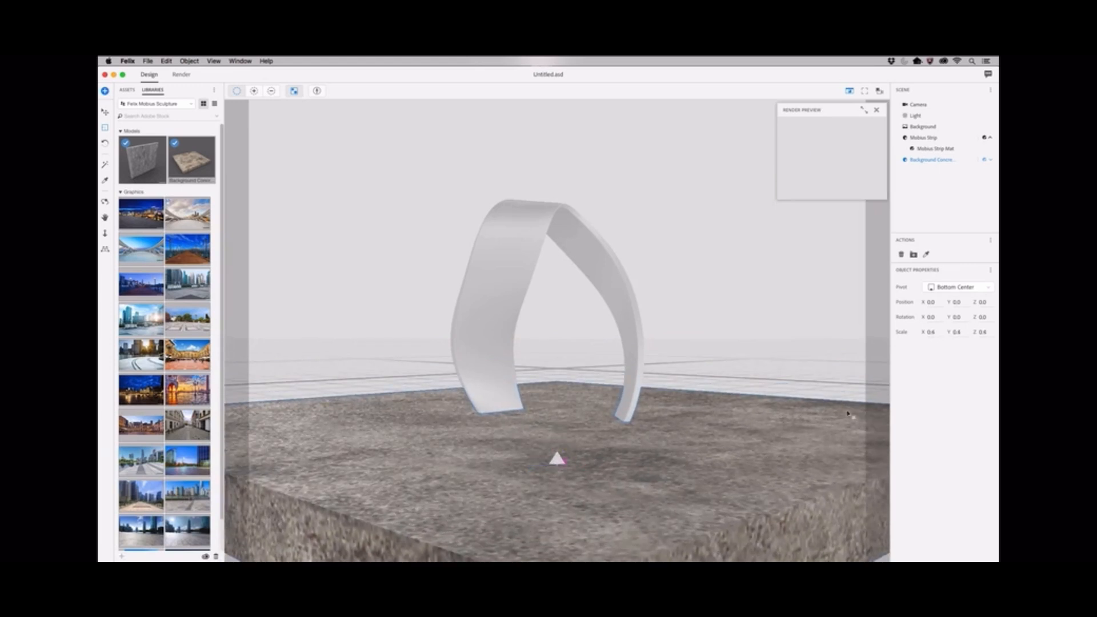
{"action": "left_click_drag", "start_coordinate": [848, 414], "coordinate": [591, 550]}
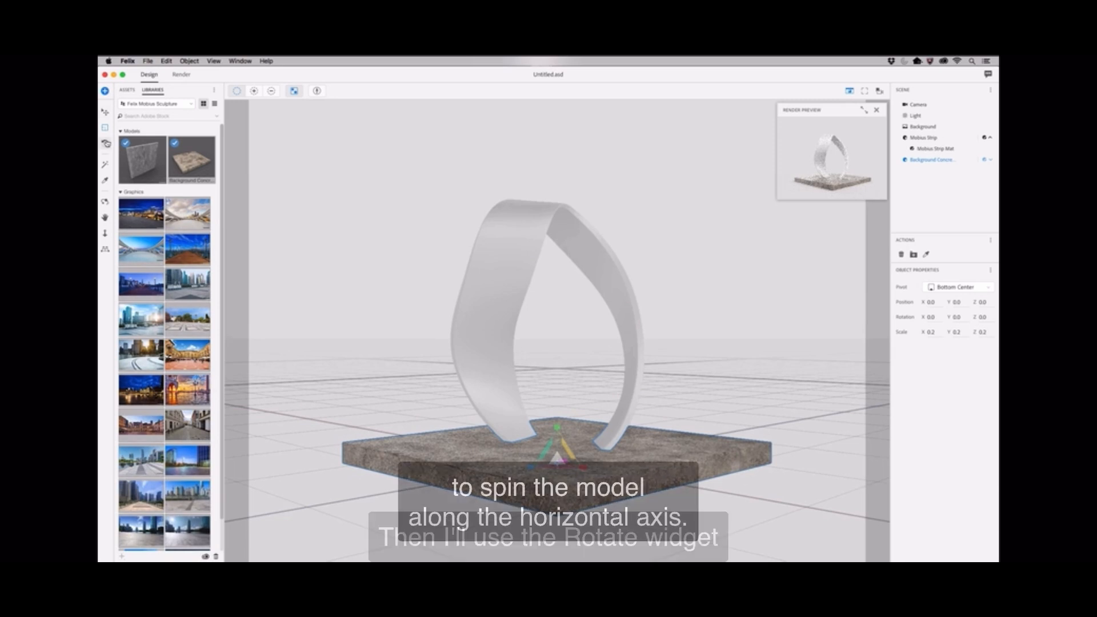
{"action": "key", "text": "r"}
{"action": "left_click_drag", "start_coordinate": [558, 470], "coordinate": [491, 467]}
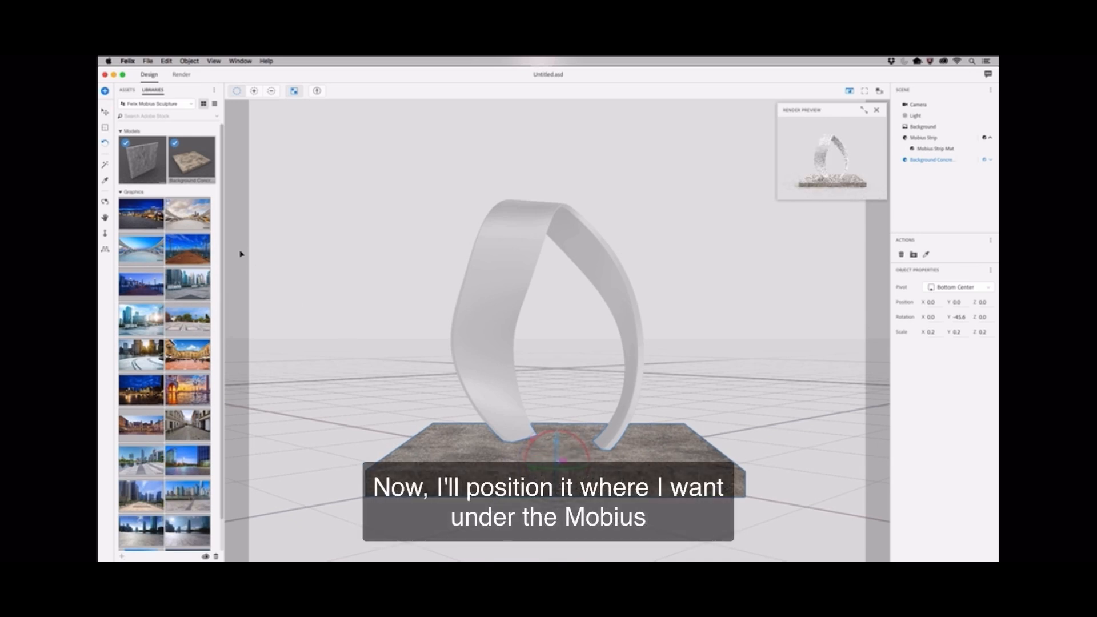
- Shift the concrete slab horizontally under the Mobius strip, to about X -1.2 and Z -1.8
{"action": "left_click", "coordinate": [105, 113]}
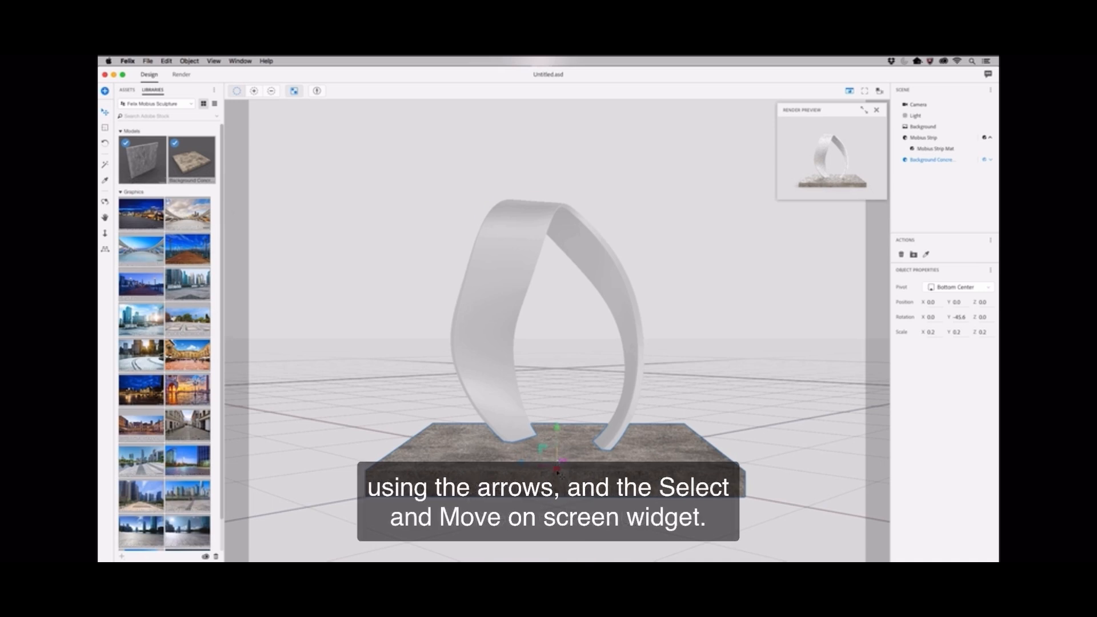
{"action": "mouse_move", "coordinate": [558, 474]}
{"action": "left_mouse_down"}
{"action": "mouse_move", "coordinate": [566, 454]}
{"action": "mouse_move", "coordinate": [568, 470]}
{"action": "left_mouse_up"}
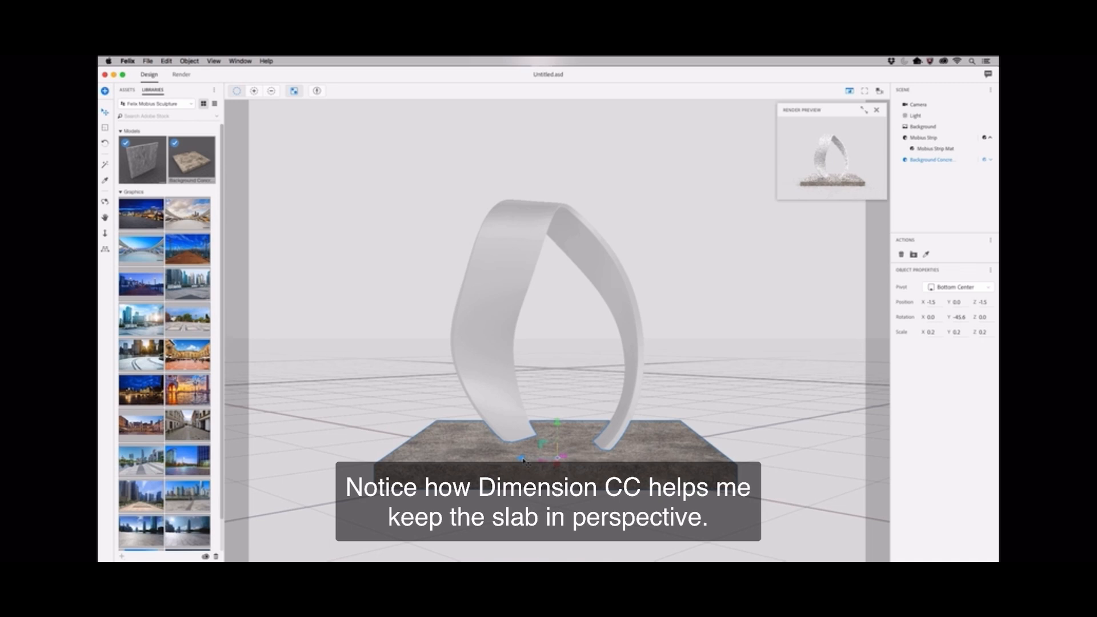
{"action": "left_click_drag", "start_coordinate": [524, 460], "coordinate": [528, 461]}
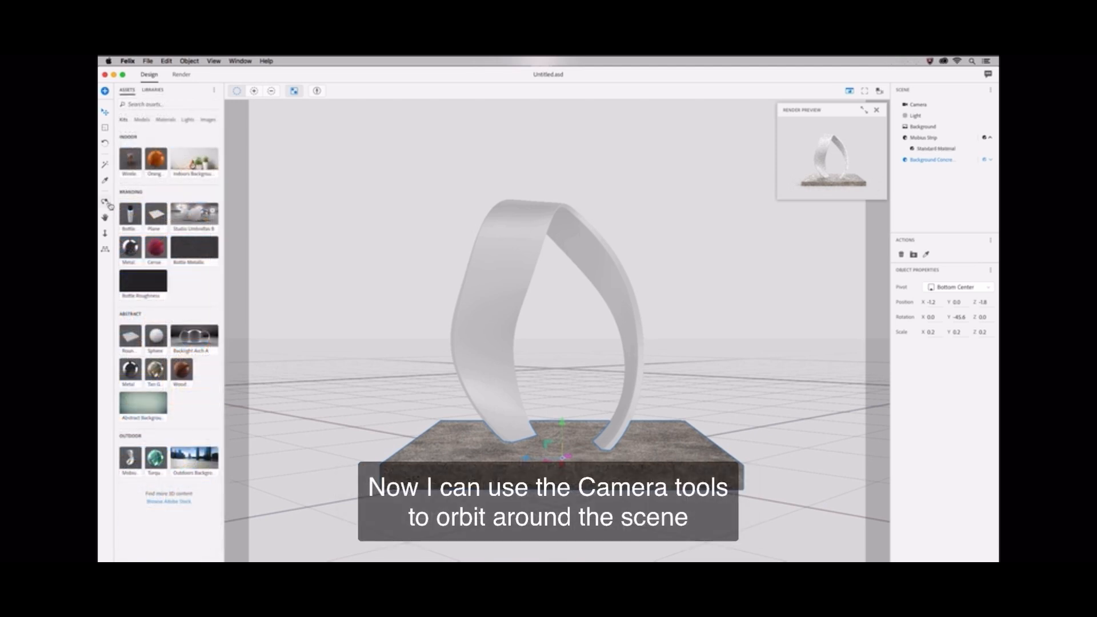
- Orbit, pan and zoom the camera so the sculpture is seen at an angle from above and smaller in the frame
{"action": "left_click", "coordinate": [105, 202]}
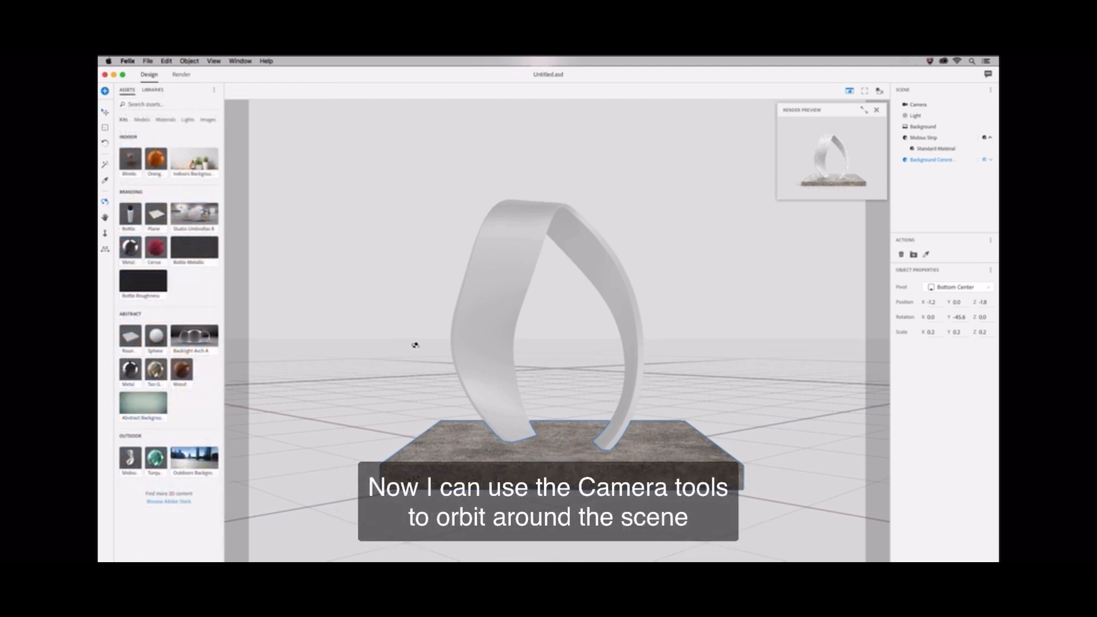
{"action": "left_click_drag", "start_coordinate": [414, 343], "coordinate": [475, 388]}
{"action": "left_click", "coordinate": [105, 218]}
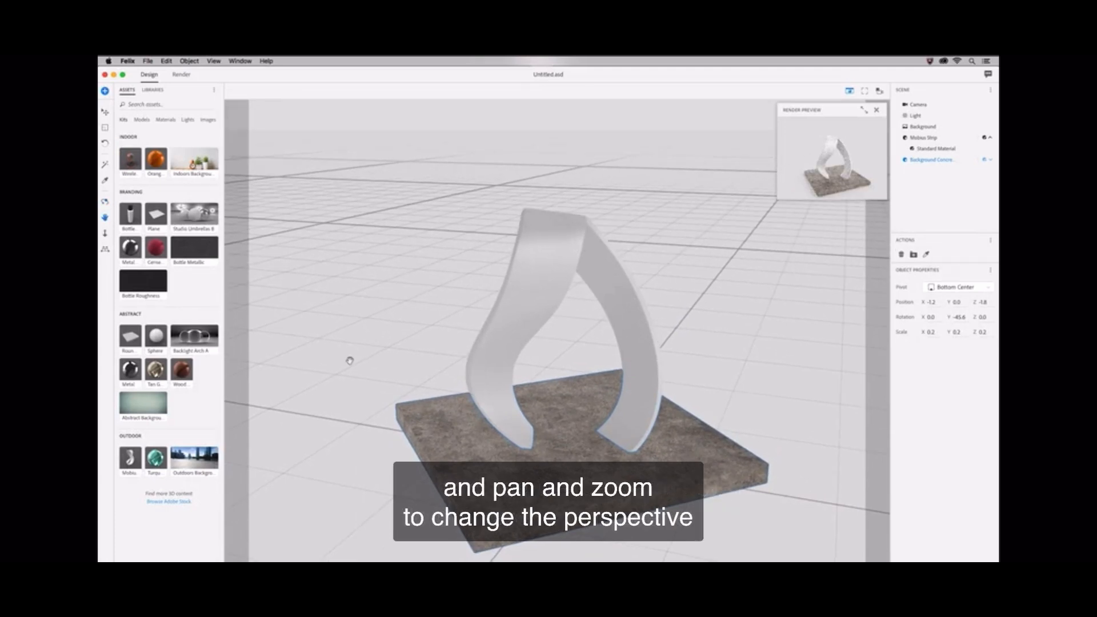
{"action": "left_click_drag", "start_coordinate": [519, 460], "coordinate": [519, 438]}
{"action": "left_click", "coordinate": [106, 233]}
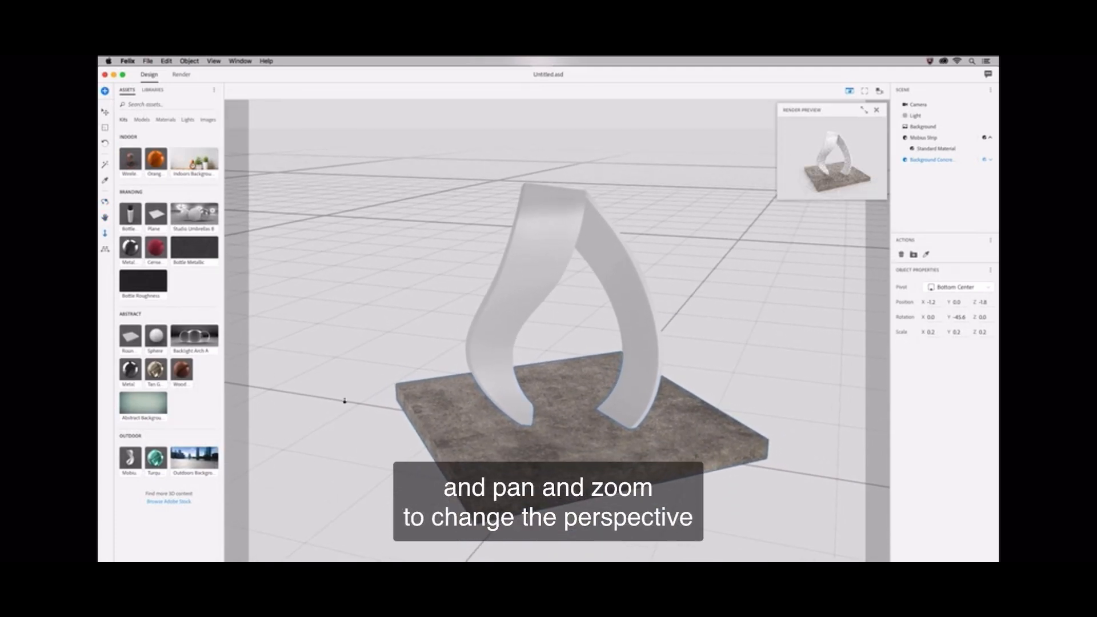
{"action": "left_click_drag", "start_coordinate": [343, 400], "coordinate": [534, 490]}
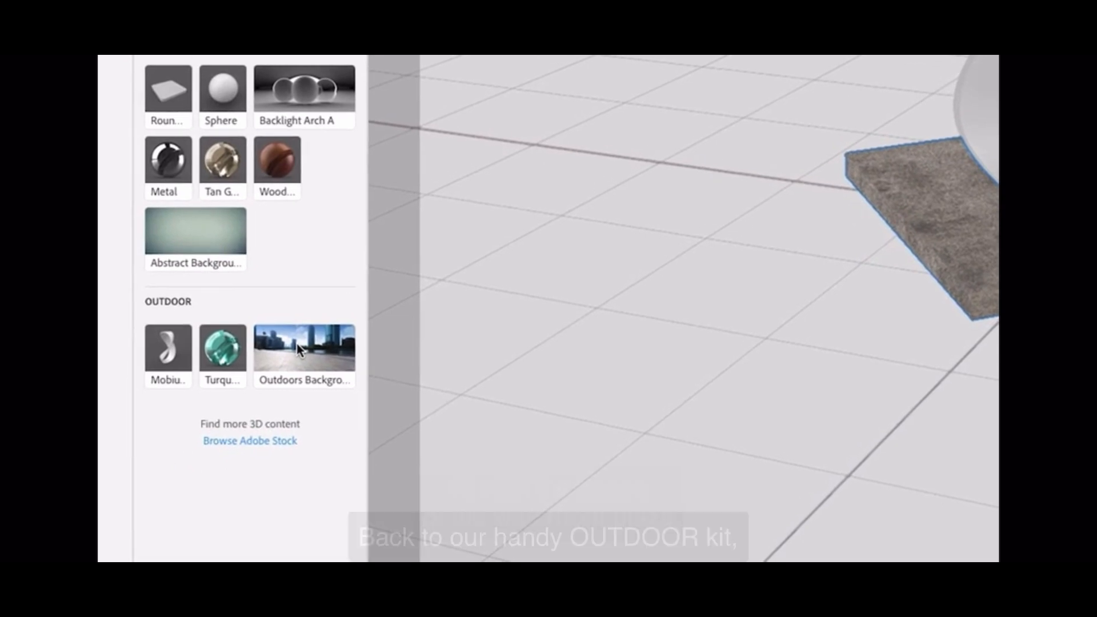
- Add the Outdoors Background image from the OUTDOOR kit as the scene background and align the camera to that image
{"action": "left_click", "coordinate": [297, 349]}
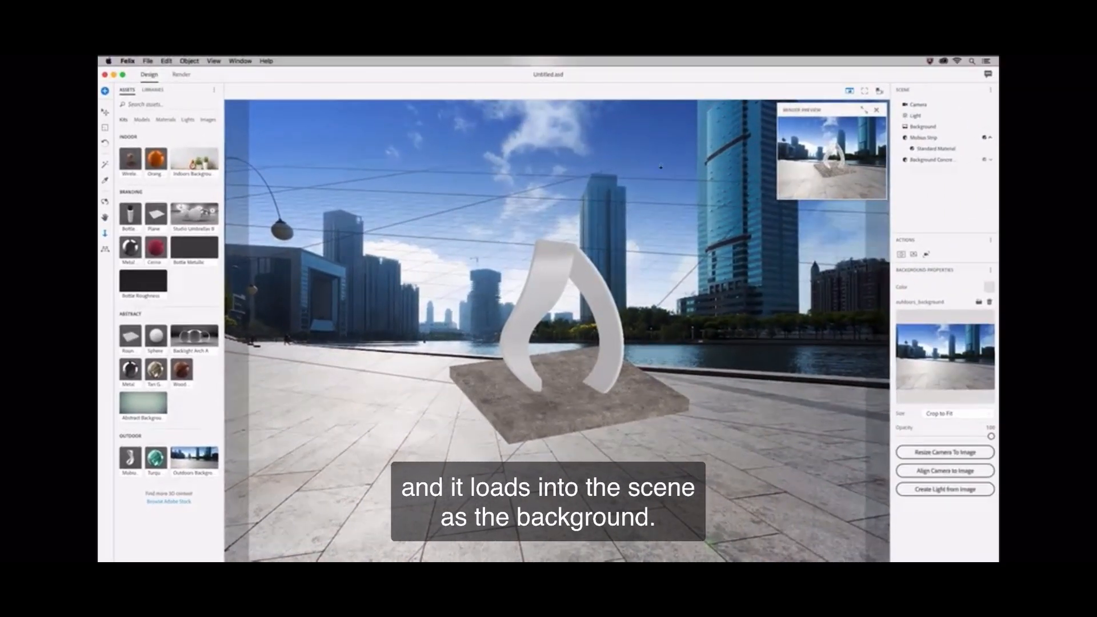
{"action": "left_click", "coordinate": [911, 126]}
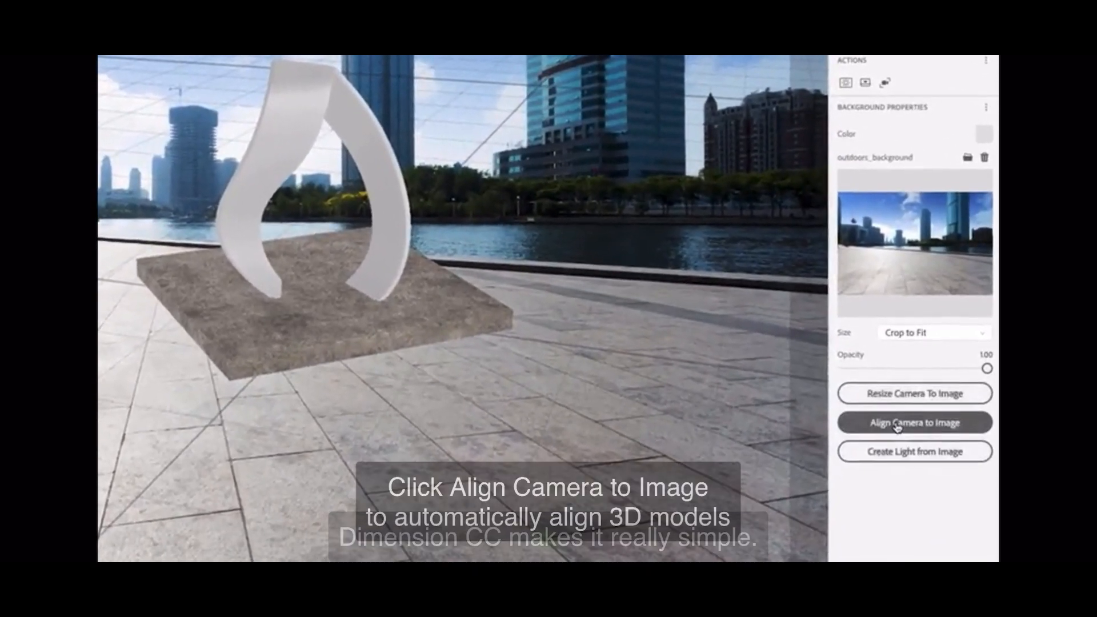
{"action": "left_click", "coordinate": [895, 422]}
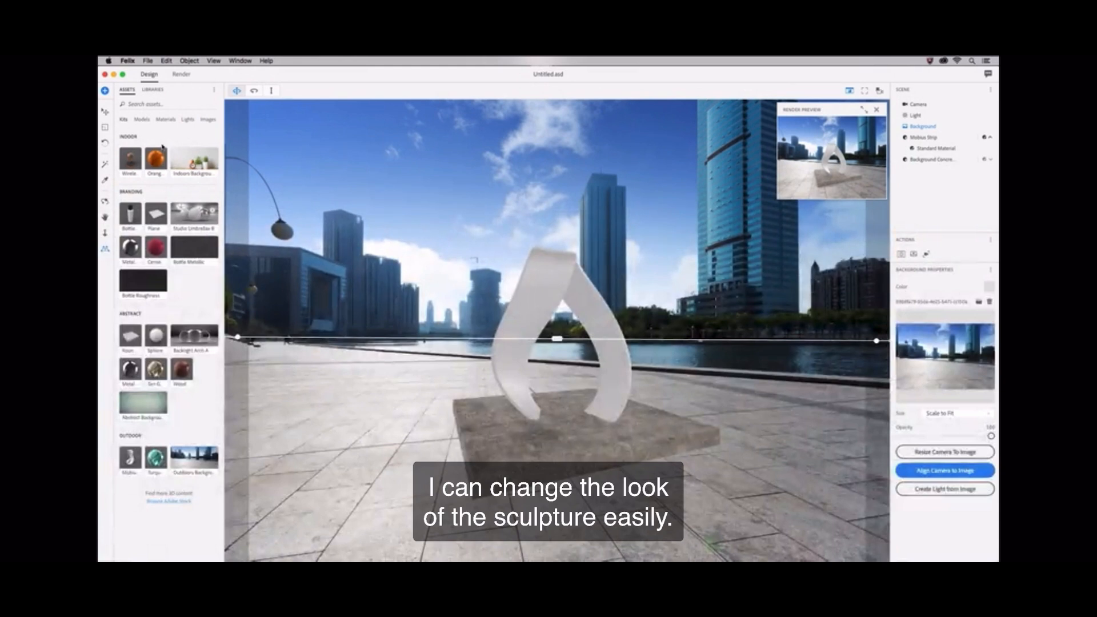
{"action": "left_click", "coordinate": [107, 116]}
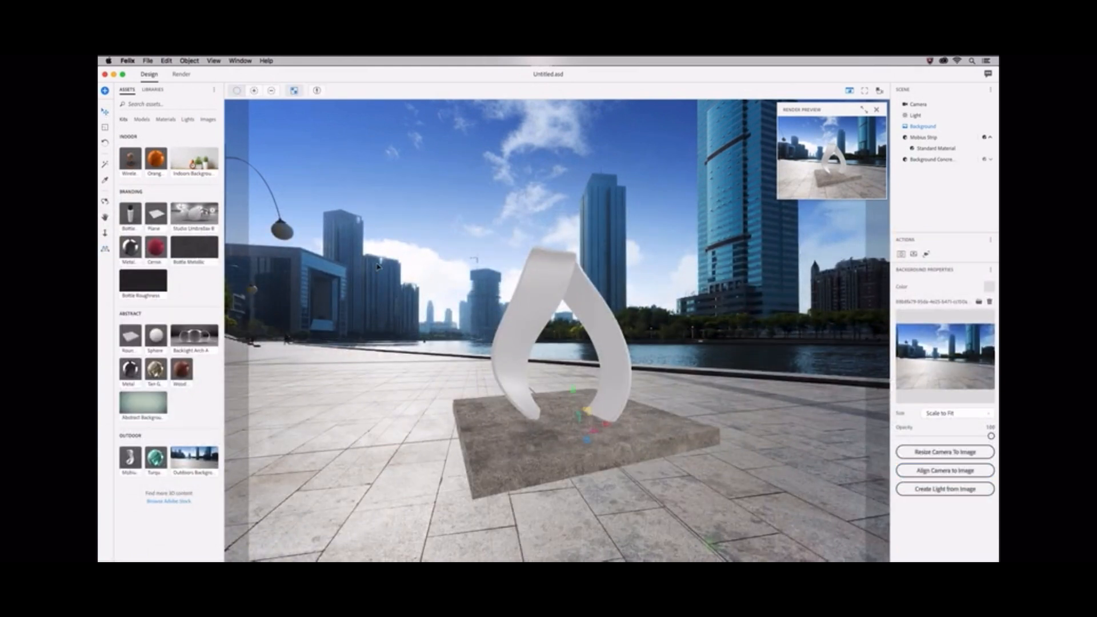
- Apply the turquoise glass material from the OUTDOOR kit to the Mobius strip
{"action": "left_click", "coordinate": [541, 292]}
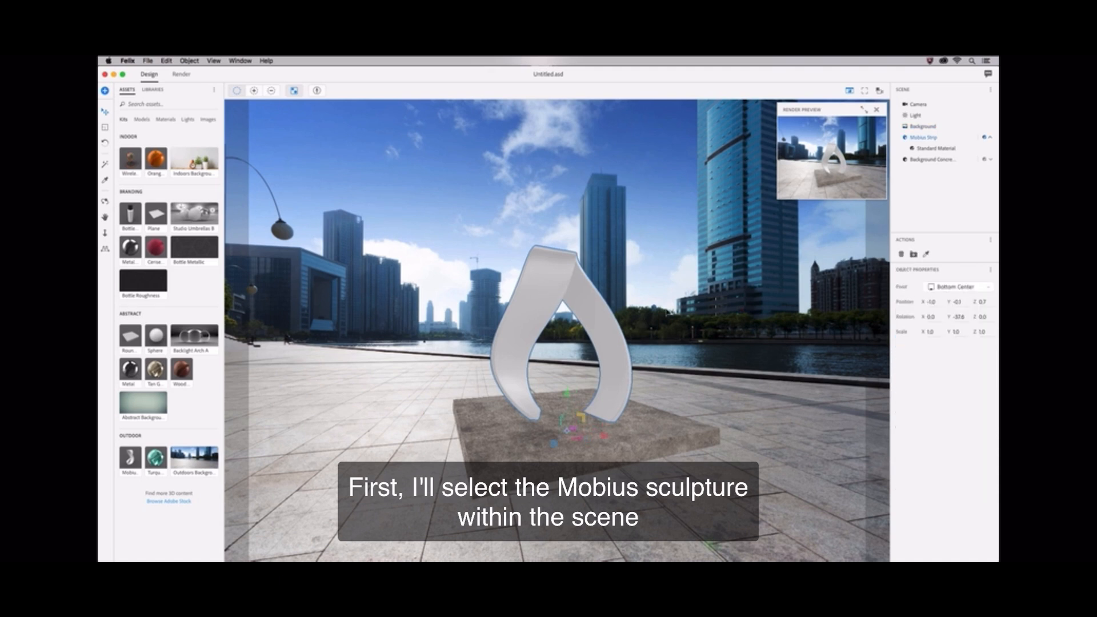
{"action": "left_click", "coordinate": [919, 141]}
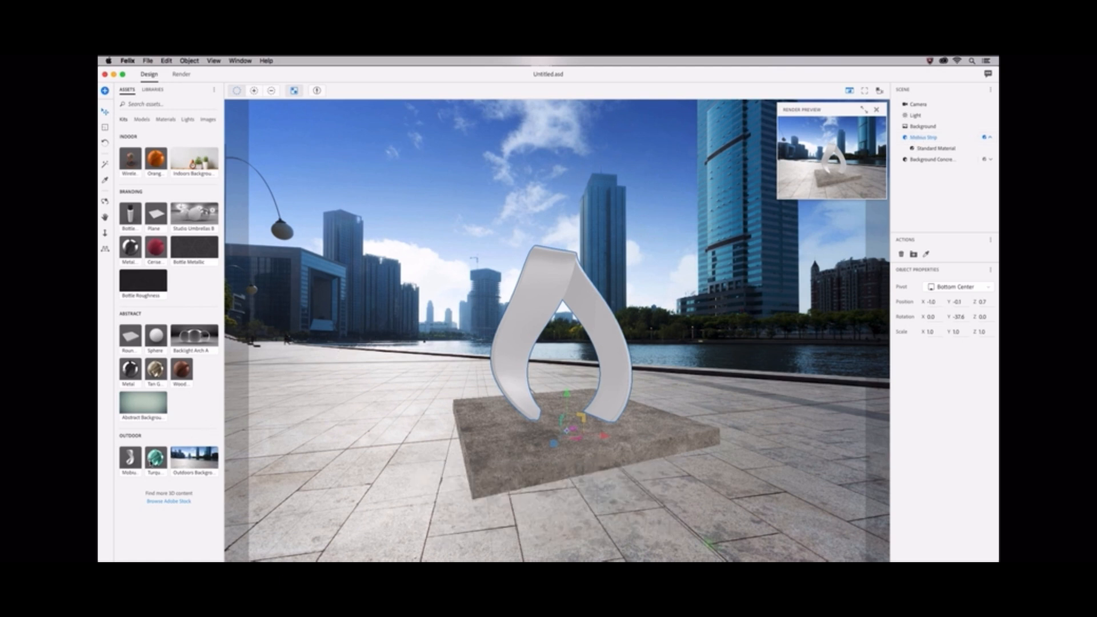
{"action": "left_click", "coordinate": [154, 467]}
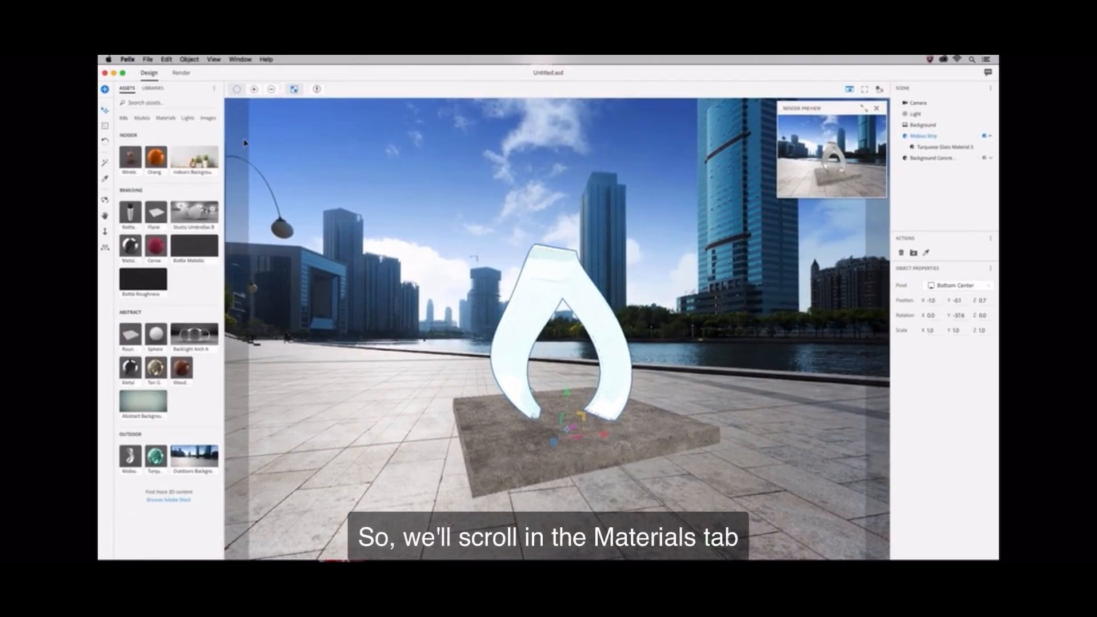
- Apply the Aluminum material from the materials library to the Mobius strip
{"action": "left_click", "coordinate": [165, 118]}
{"action": "scroll", "coordinate": [222, 275], "scroll_direction": "down", "scroll_amount": 5}
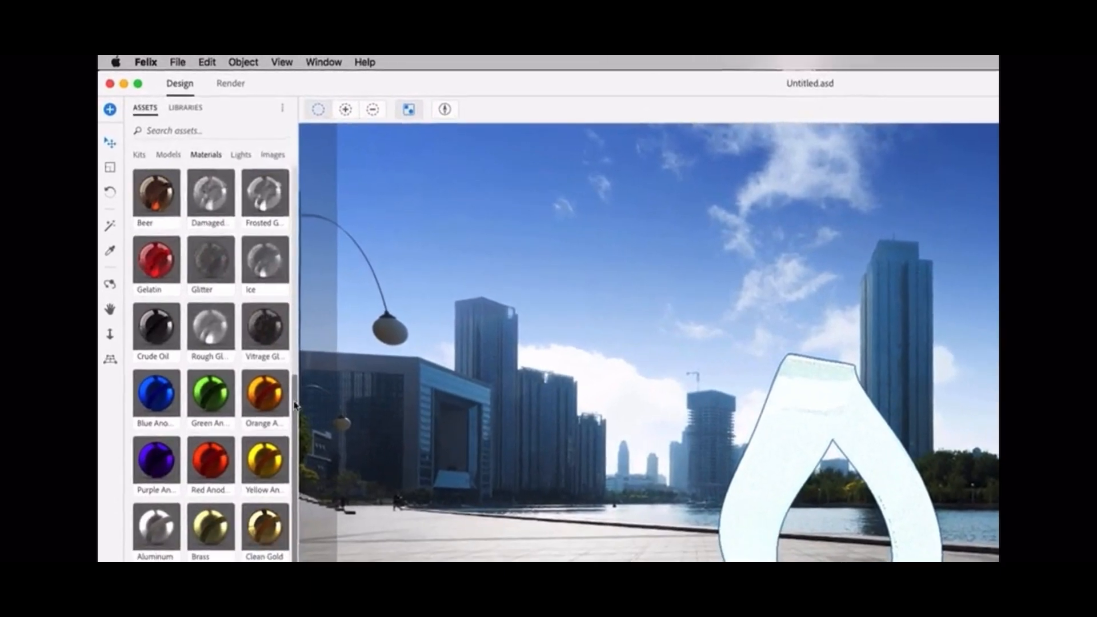
{"action": "left_click_drag", "start_coordinate": [295, 405], "coordinate": [293, 451]}
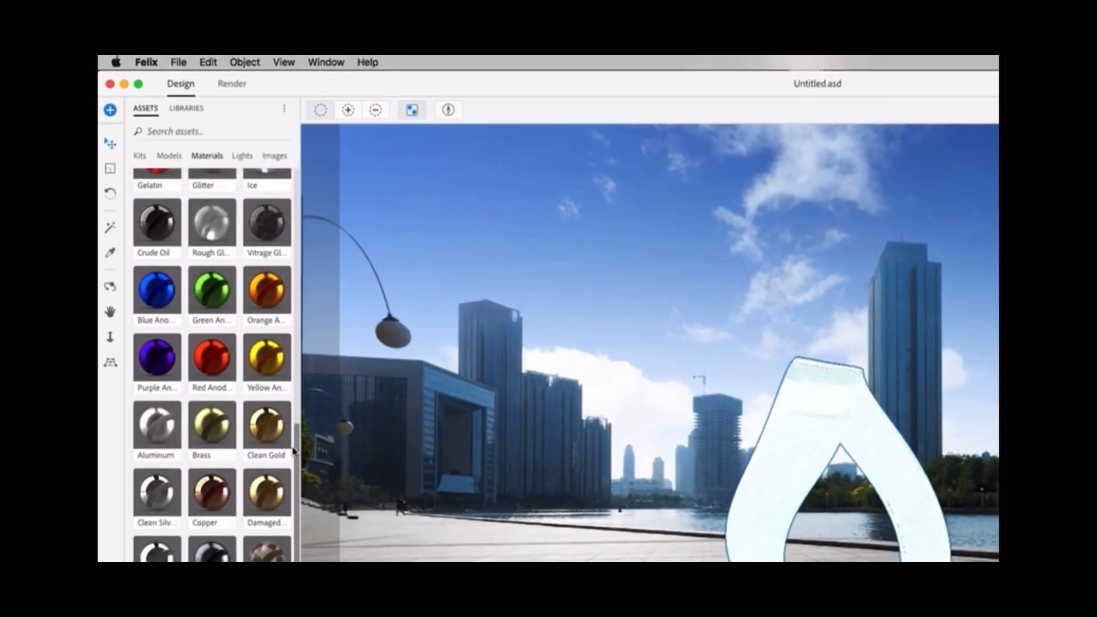
{"action": "left_click_drag", "start_coordinate": [166, 433], "coordinate": [498, 444]}
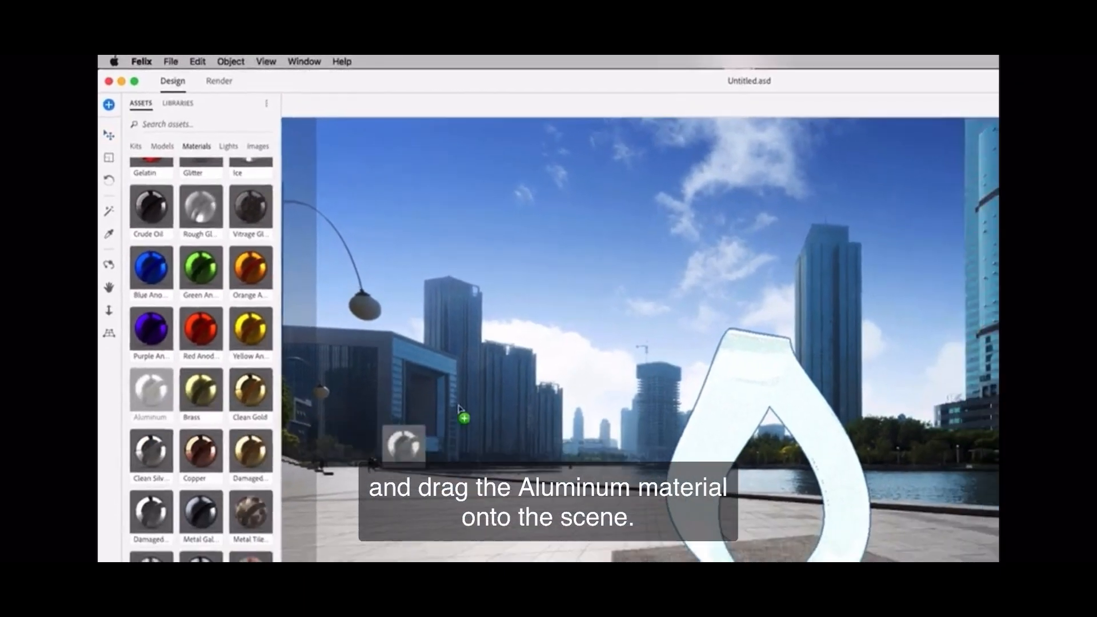
{"action": "left_click_drag", "start_coordinate": [460, 408], "coordinate": [566, 320]}
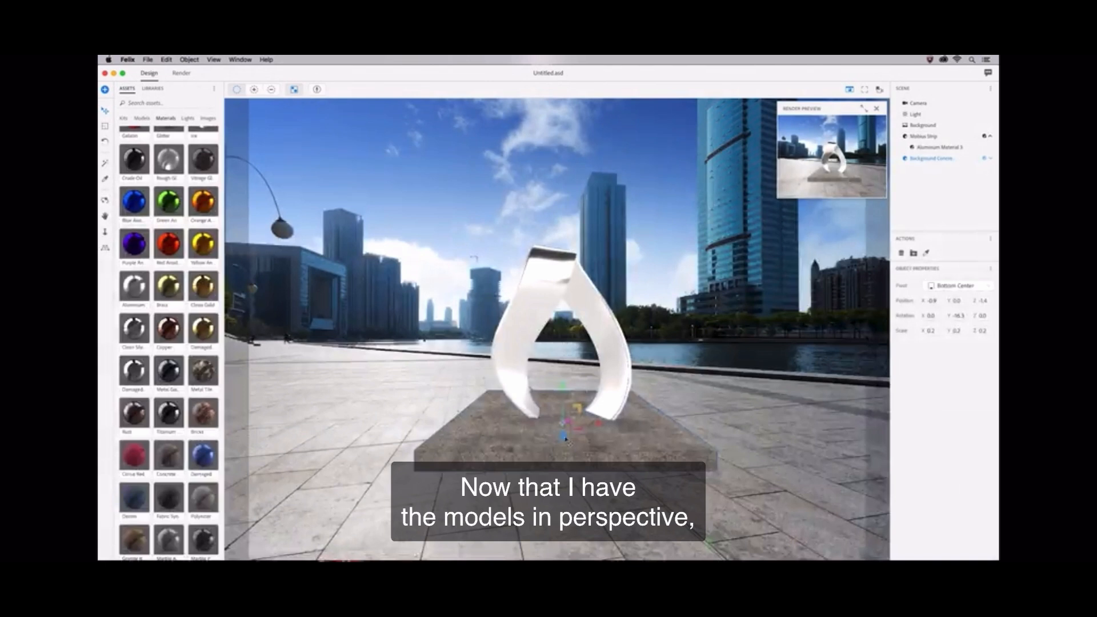
- Move the concrete slab forward to about X -4.5 and Z 2.7 and sink it slightly into the ground plane
{"action": "mouse_move", "coordinate": [564, 438]}
{"action": "left_mouse_down"}
{"action": "mouse_move", "coordinate": [559, 462]}
{"action": "mouse_move", "coordinate": [603, 442]}
{"action": "mouse_move", "coordinate": [580, 446]}
{"action": "left_mouse_up"}
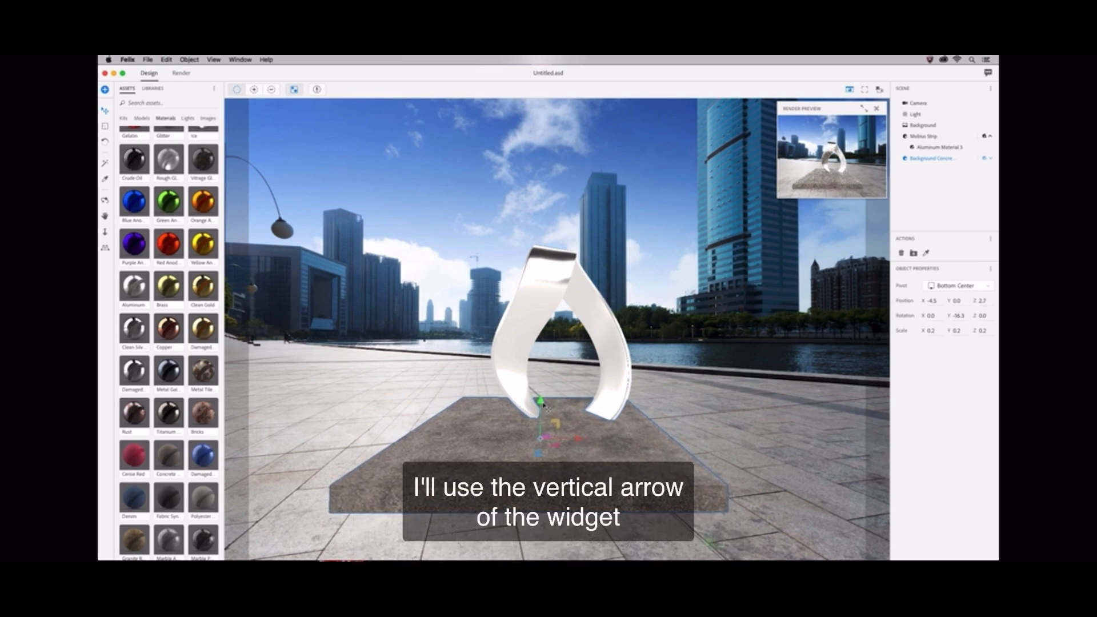
{"action": "left_click_drag", "start_coordinate": [544, 405], "coordinate": [546, 409]}
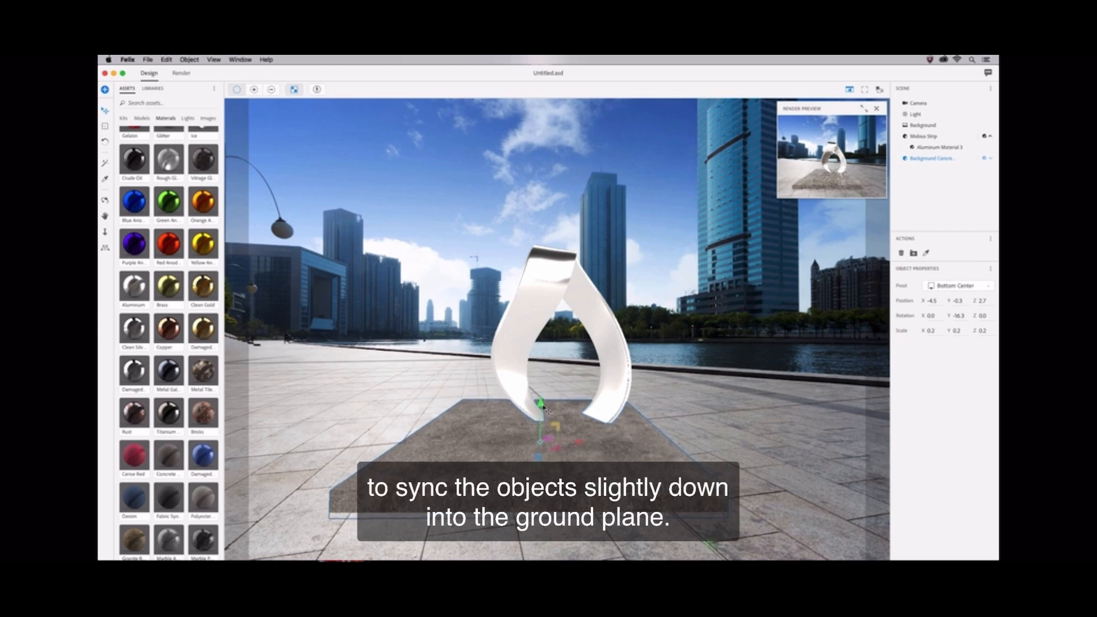
- Enlarge the Mobius strip uniformly to about 1.3 and move it to about X -8.4, Y -1.9, Z 7.1 on the slab
{"action": "left_click", "coordinate": [922, 136]}
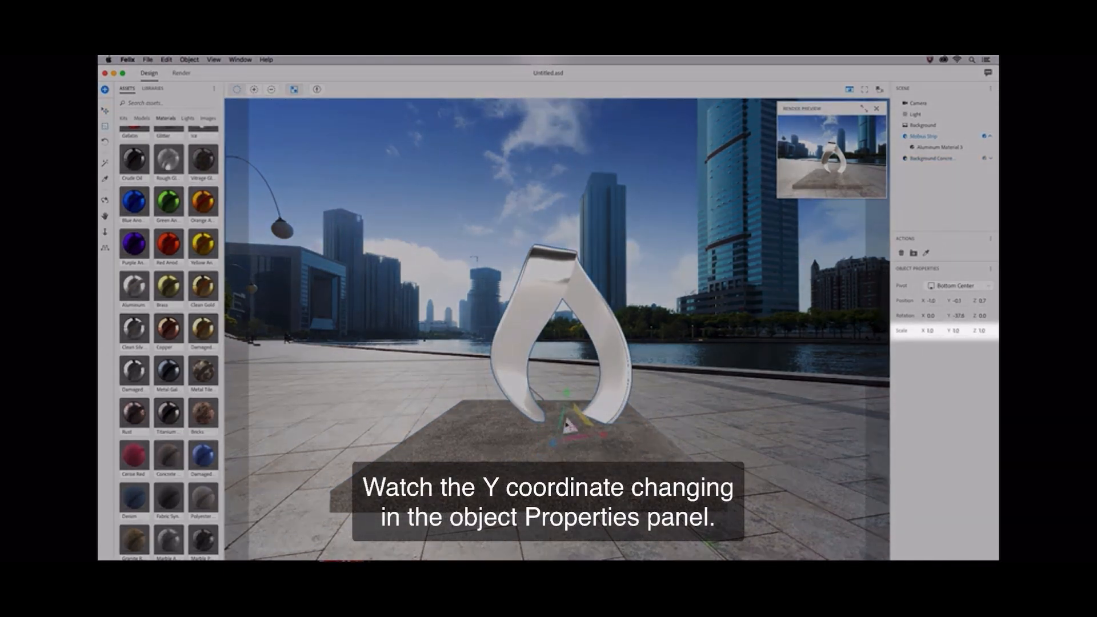
{"action": "left_click_drag", "start_coordinate": [570, 426], "coordinate": [668, 305]}
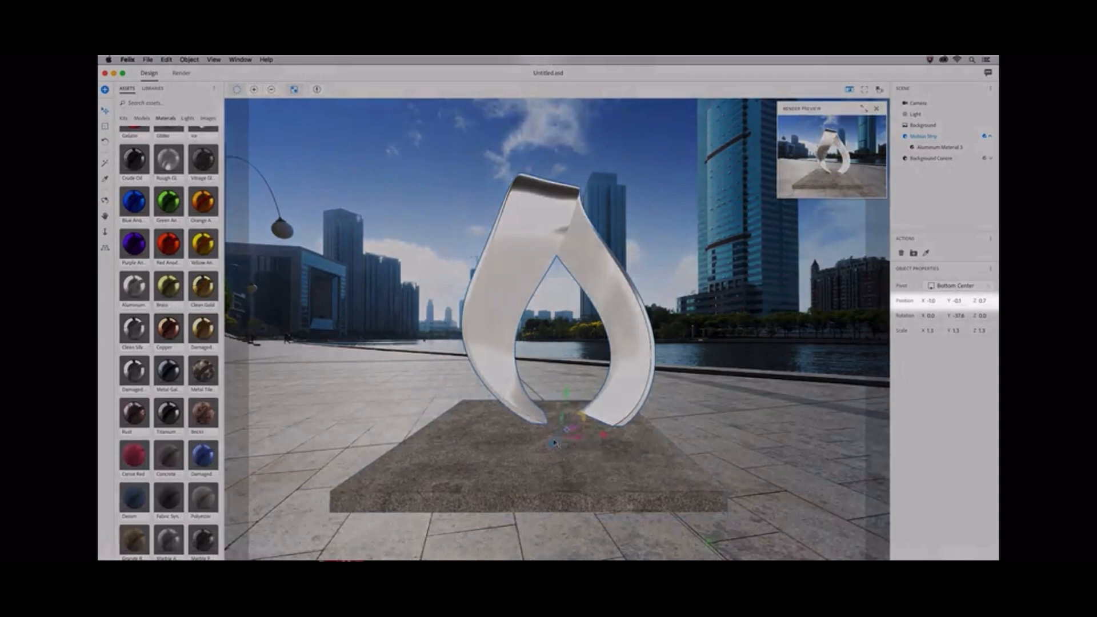
{"action": "mouse_move", "coordinate": [554, 443]}
{"action": "left_mouse_down"}
{"action": "mouse_move", "coordinate": [537, 430]}
{"action": "mouse_move", "coordinate": [544, 502]}
{"action": "mouse_move", "coordinate": [473, 527]}
{"action": "mouse_move", "coordinate": [465, 508]}
{"action": "mouse_move", "coordinate": [541, 502]}
{"action": "mouse_move", "coordinate": [479, 514]}
{"action": "mouse_move", "coordinate": [489, 514]}
{"action": "left_mouse_up"}
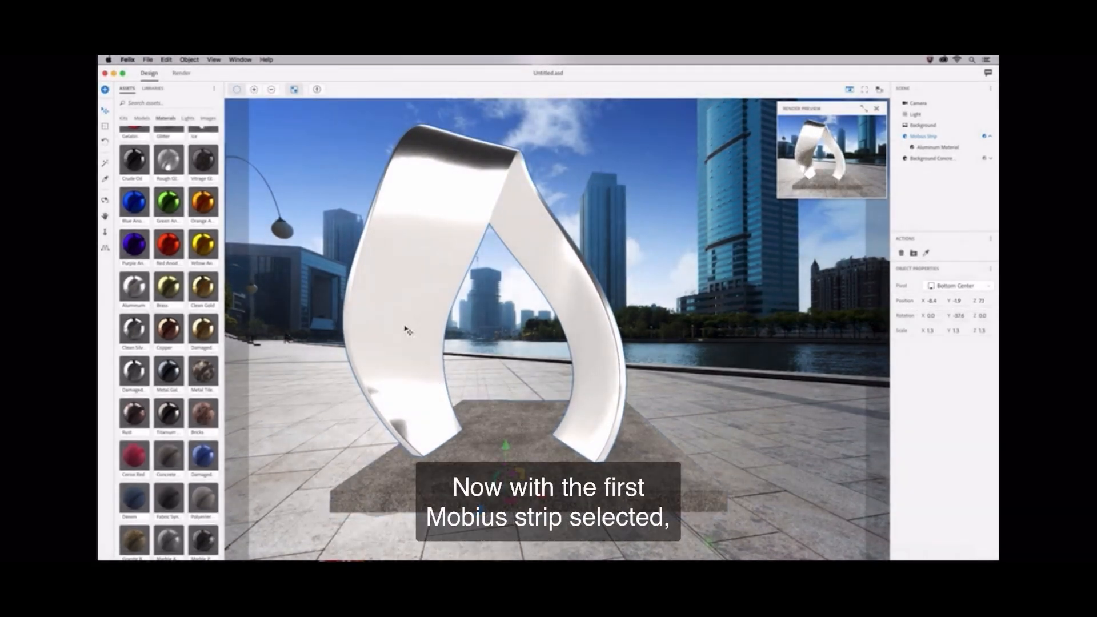
- Duplicate the aluminum Mobius strip three times
{"action": "left_click", "coordinate": [172, 59]}
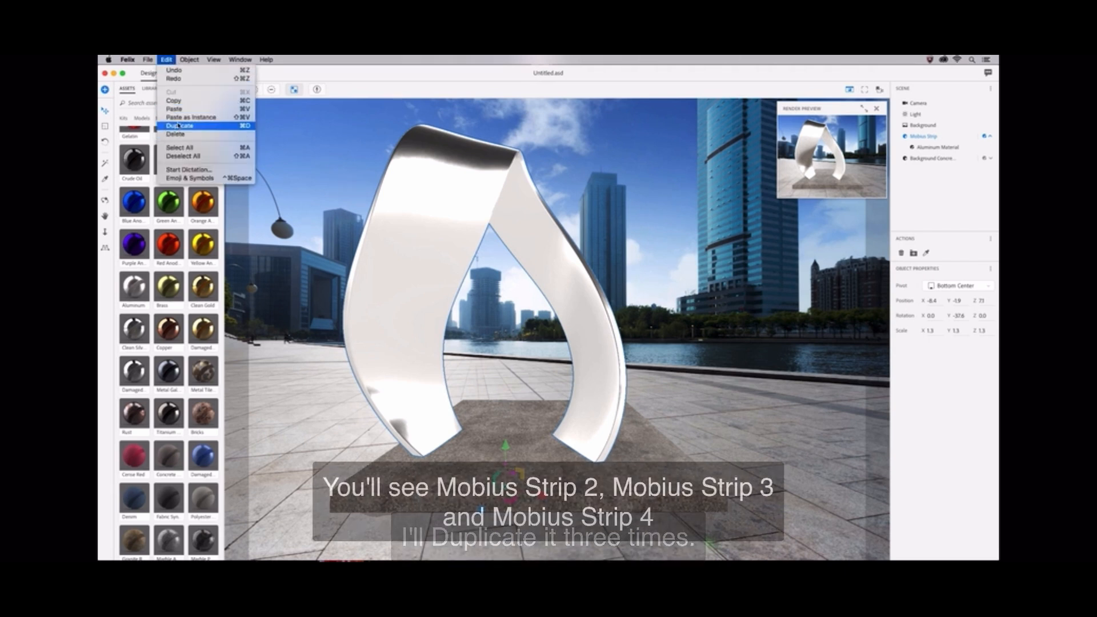
{"action": "left_click", "coordinate": [178, 127]}
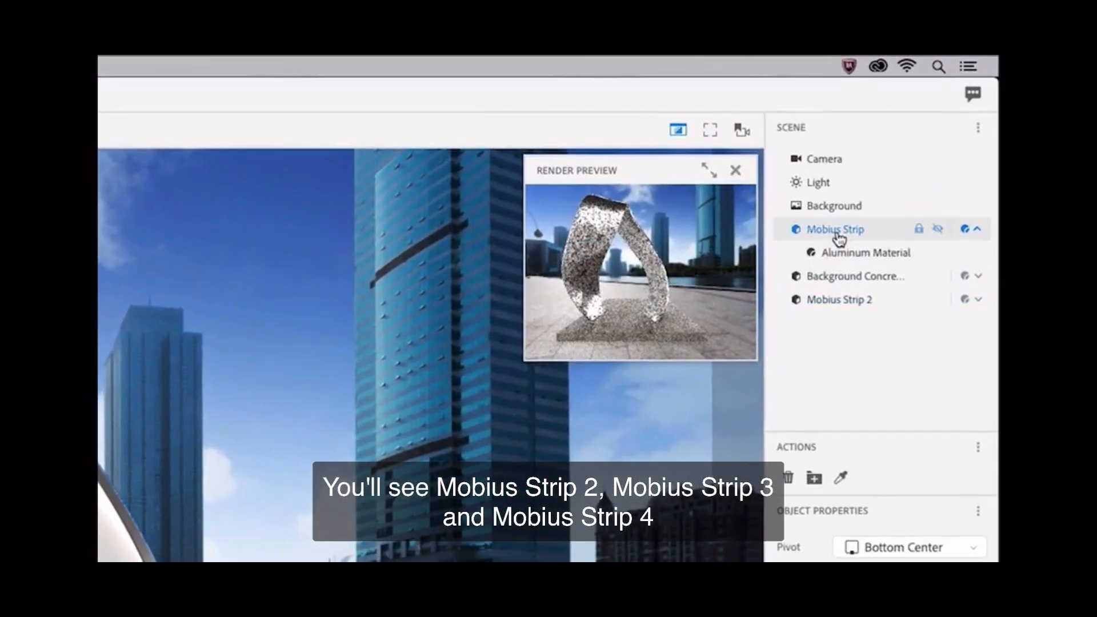
{"action": "key", "text": "super+d"}
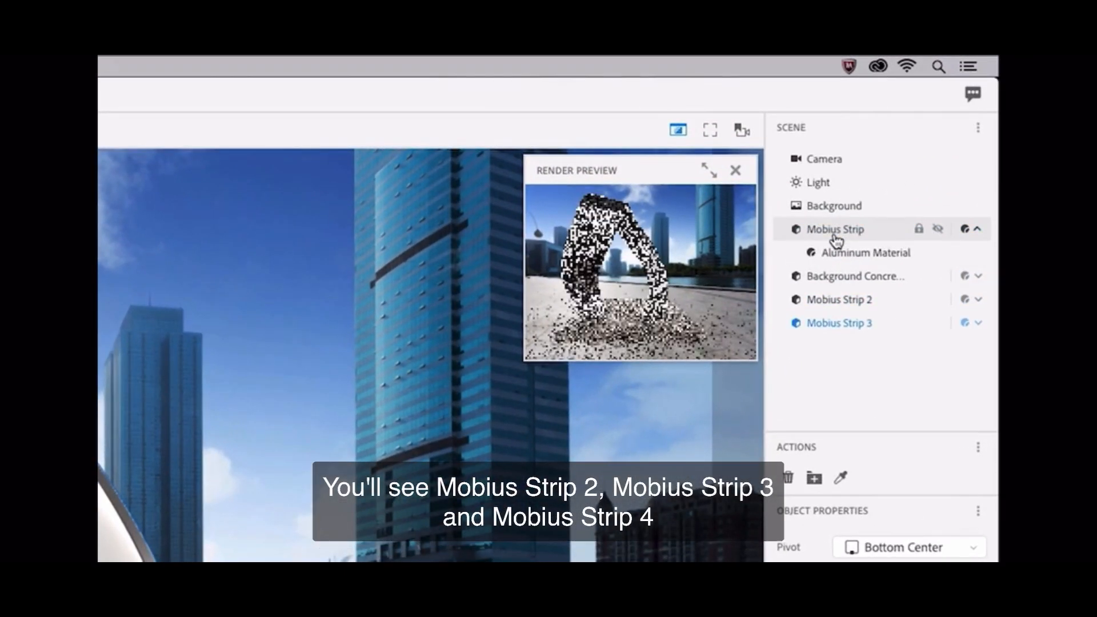
{"action": "key", "text": "super+d"}
- Scale Mobius Strip 2 down slightly and offset it from the original strip, to about X -6.1 and Z 8.8
{"action": "left_click", "coordinate": [837, 300]}
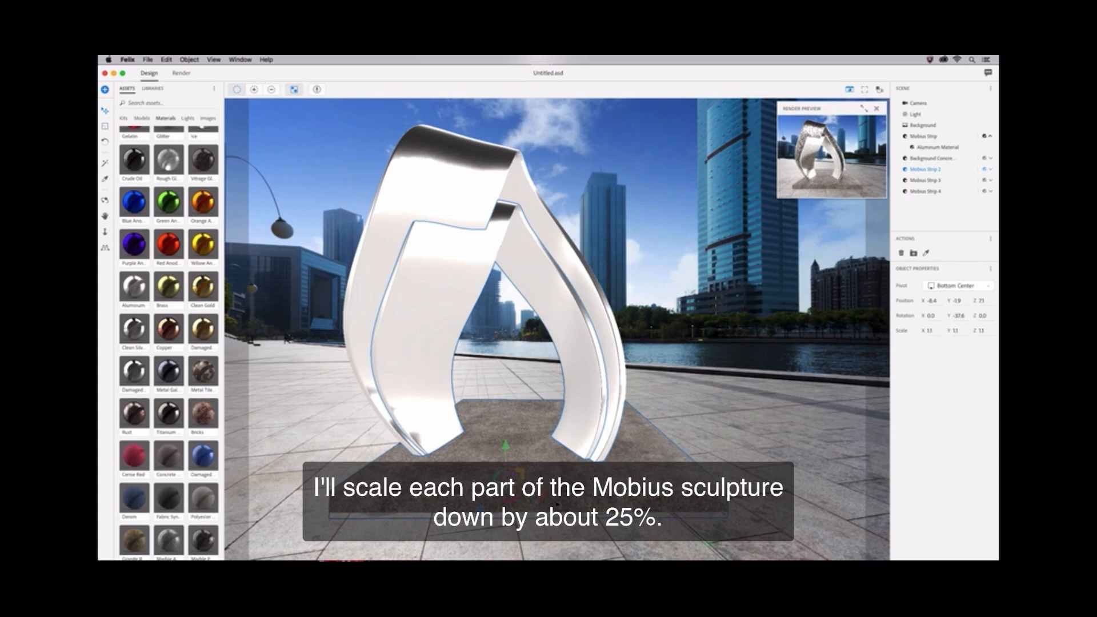
{"action": "left_click_drag", "start_coordinate": [546, 496], "coordinate": [584, 510]}
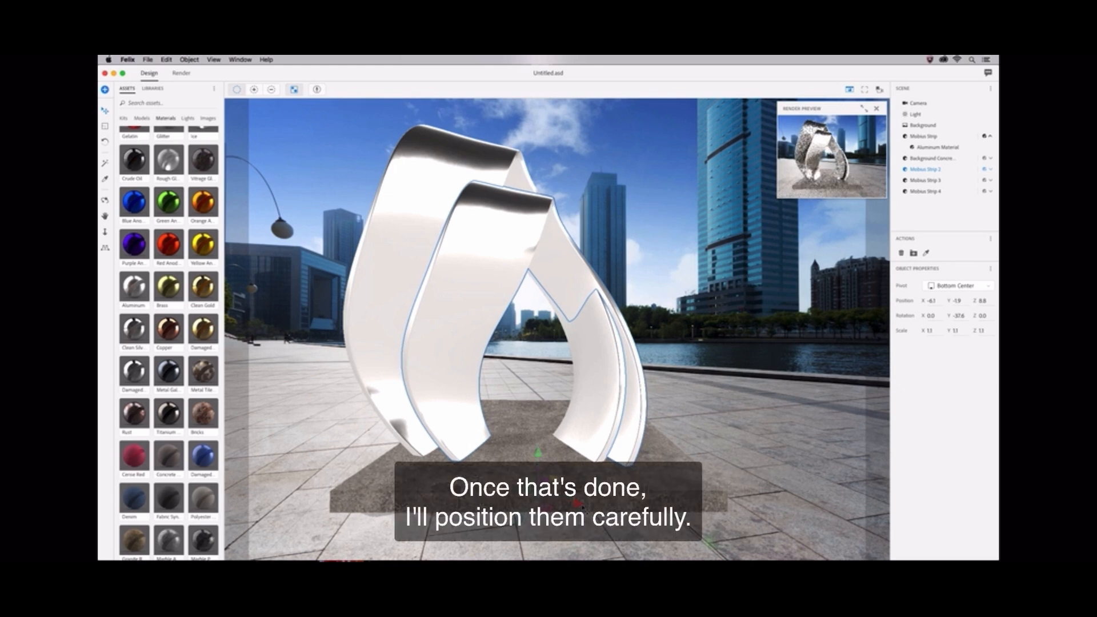
- Scale Mobius Strip 3 down to about 1.0 and move it in front of the second strip, to about X -4.0 and Z 10.5
{"action": "left_click", "coordinate": [926, 181]}
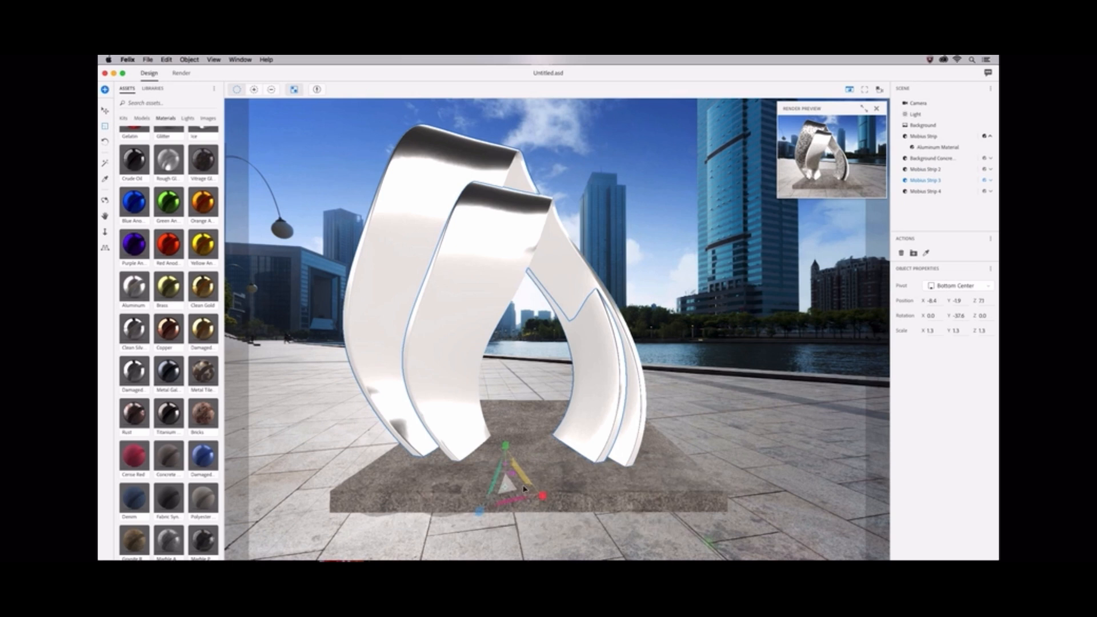
{"action": "left_click_drag", "start_coordinate": [506, 486], "coordinate": [472, 537]}
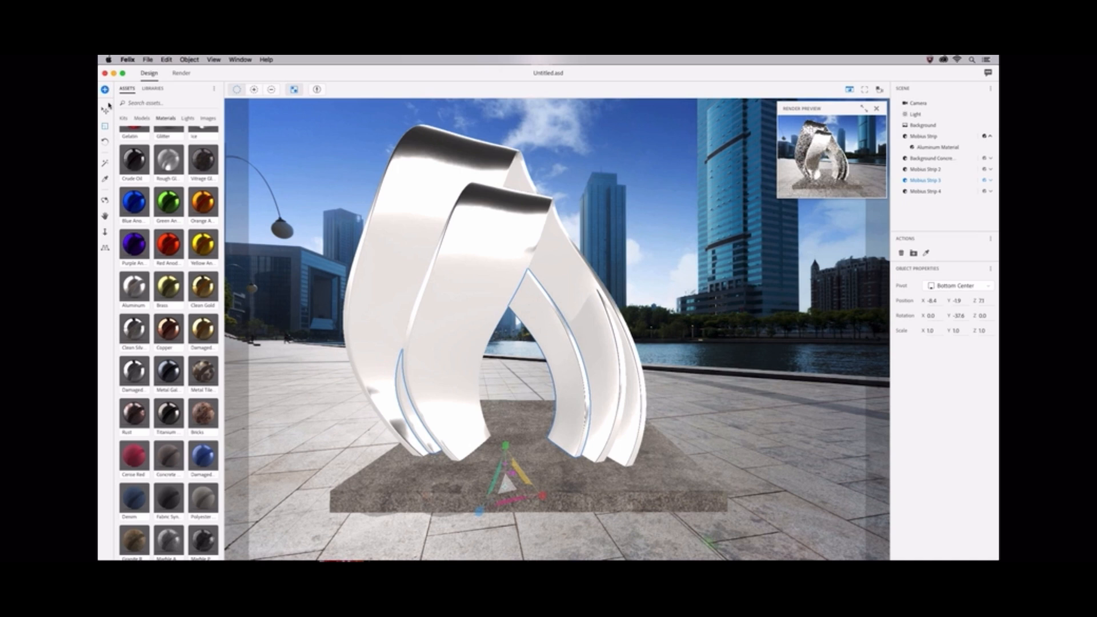
{"action": "left_click_drag", "start_coordinate": [542, 496], "coordinate": [620, 510]}
{"action": "left_click", "coordinate": [451, 320]}
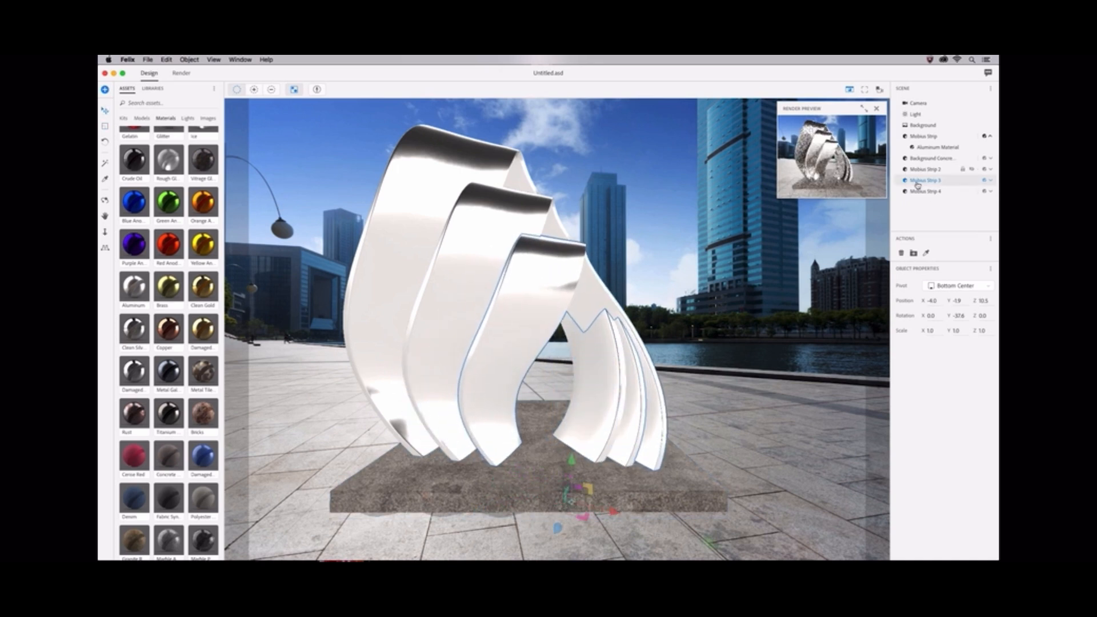
- Scale Mobius Strip 4 down to about 0.8 and place it in front of the third strip, at about X -2.2 and Z 11.8
{"action": "left_click", "coordinate": [107, 128]}
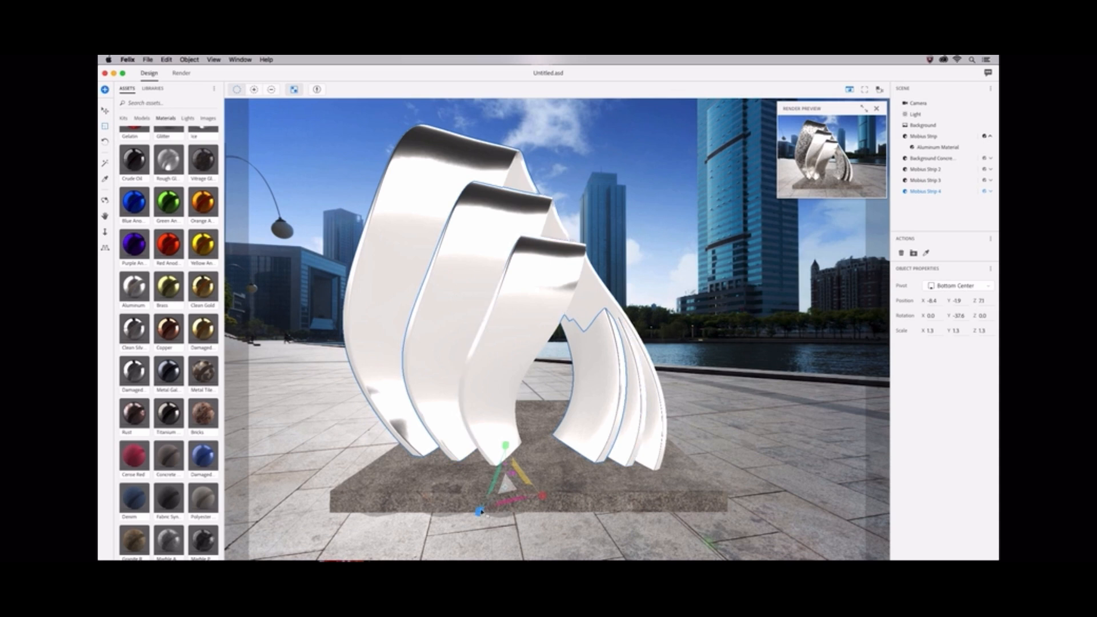
{"action": "left_click_drag", "start_coordinate": [507, 484], "coordinate": [466, 526]}
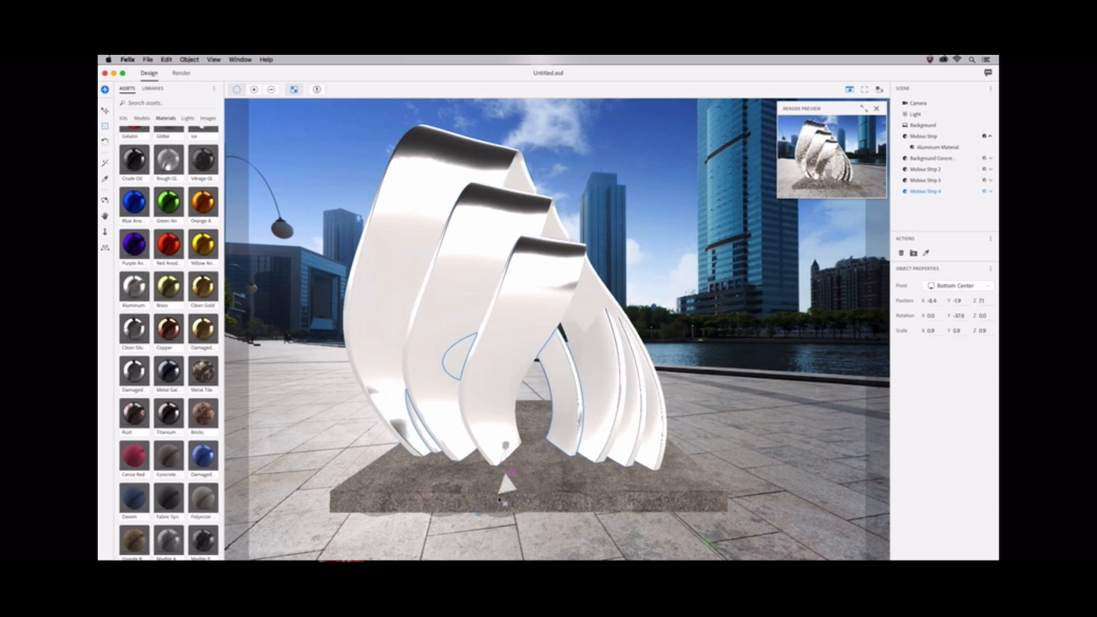
{"action": "left_click", "coordinate": [105, 111]}
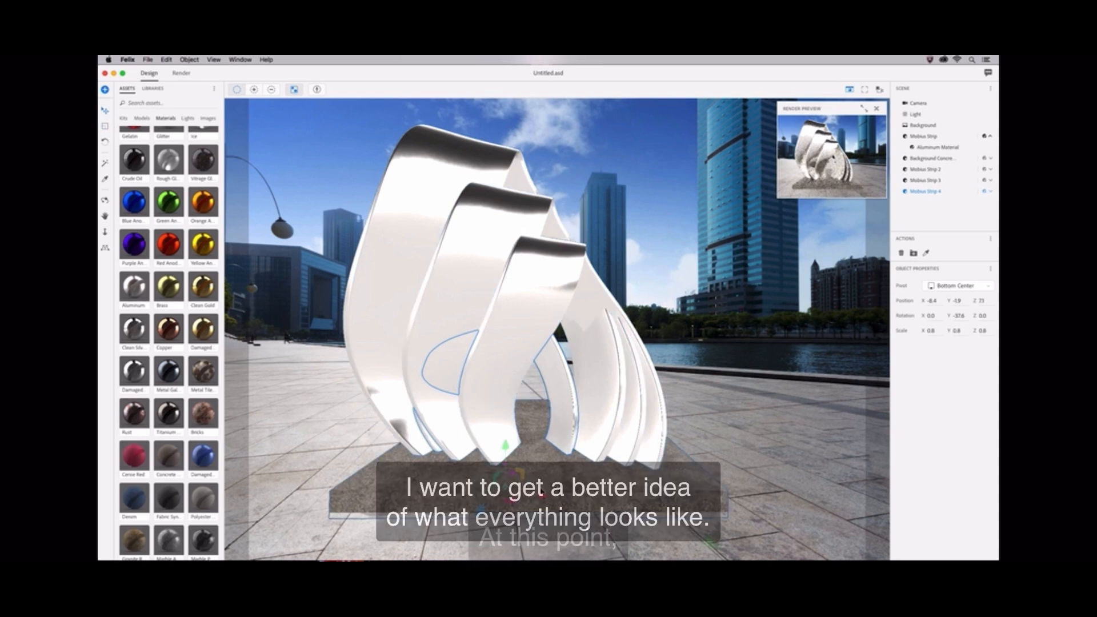
{"action": "left_click_drag", "start_coordinate": [548, 497], "coordinate": [628, 502]}
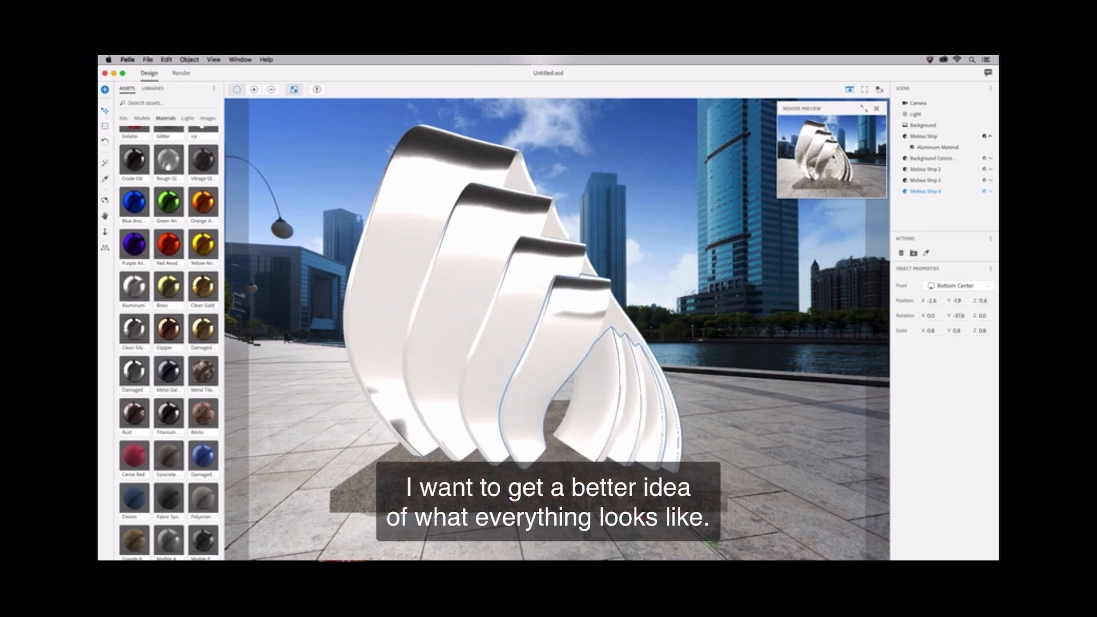
{"action": "left_click", "coordinate": [106, 126]}
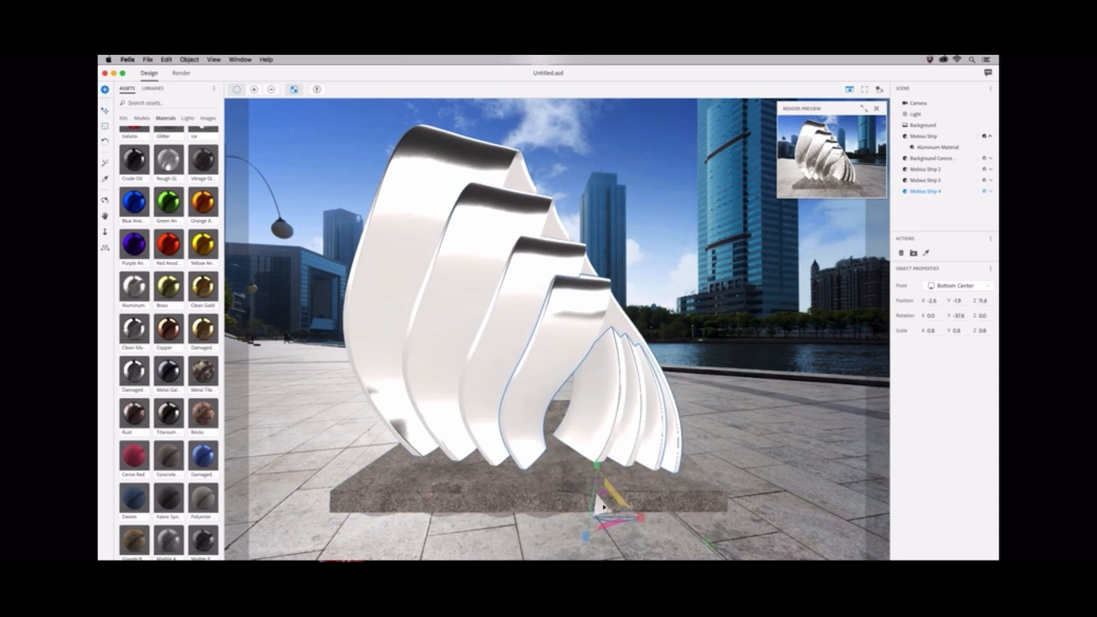
{"action": "key", "text": "v"}
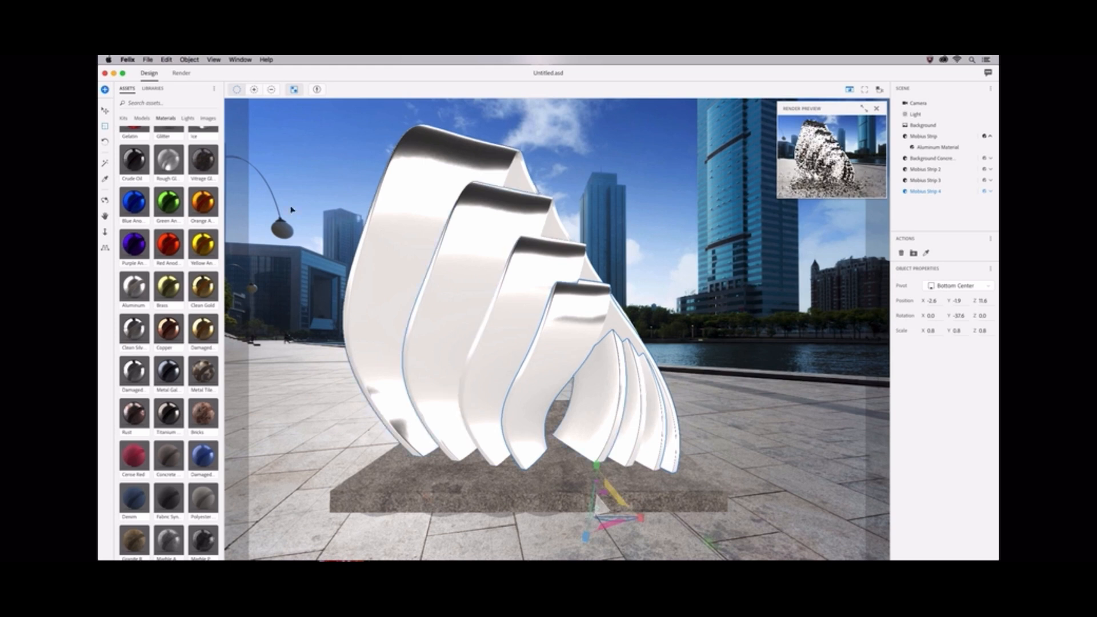
{"action": "left_click_drag", "start_coordinate": [637, 518], "coordinate": [649, 520]}
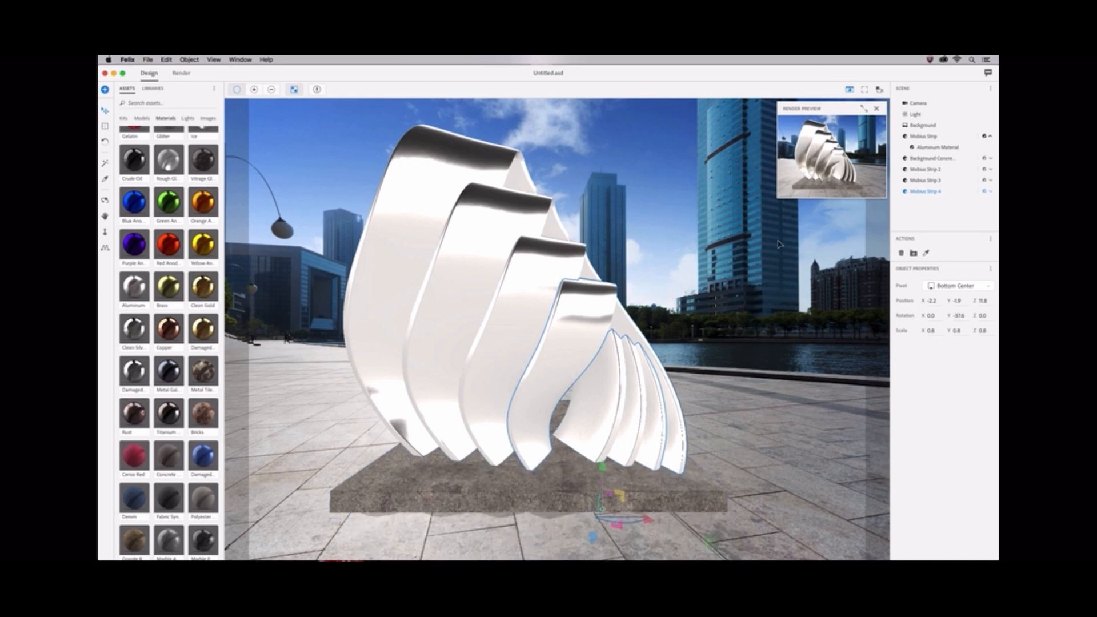
- Create the scene light from the background image and check the sculpture's reflections in the enlarged render preview
{"action": "left_click", "coordinate": [864, 109]}
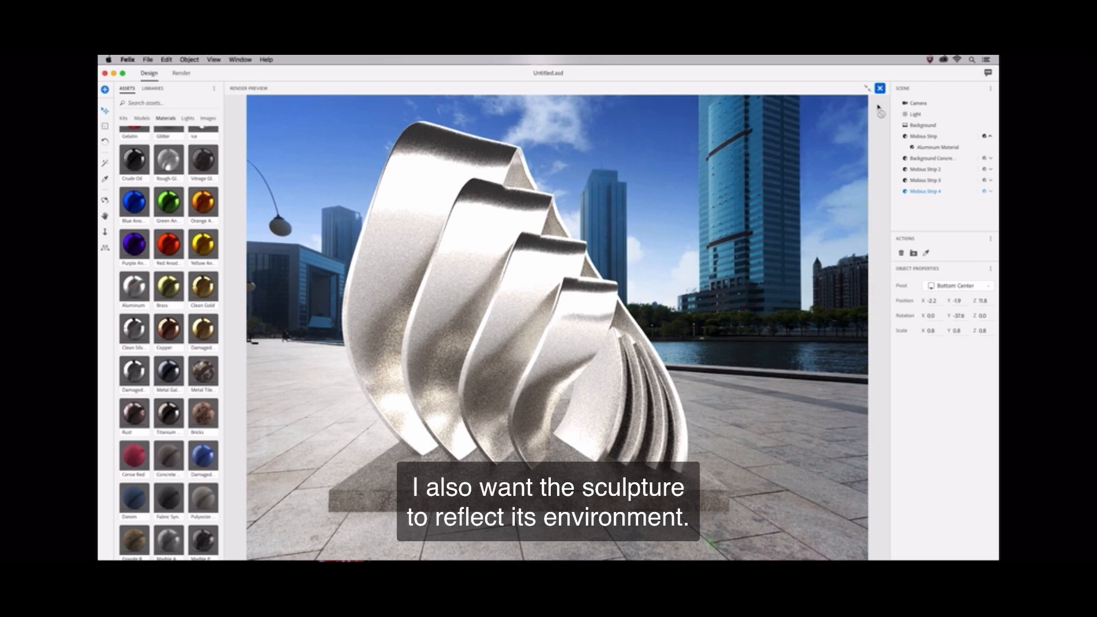
{"action": "left_click", "coordinate": [914, 129]}
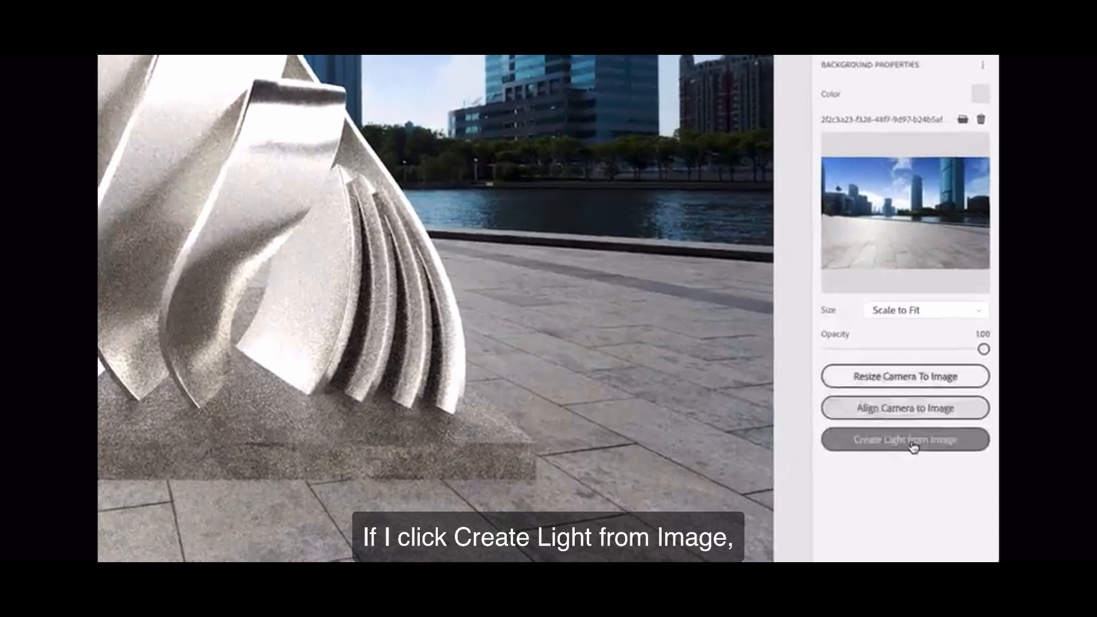
{"action": "left_click", "coordinate": [911, 446]}
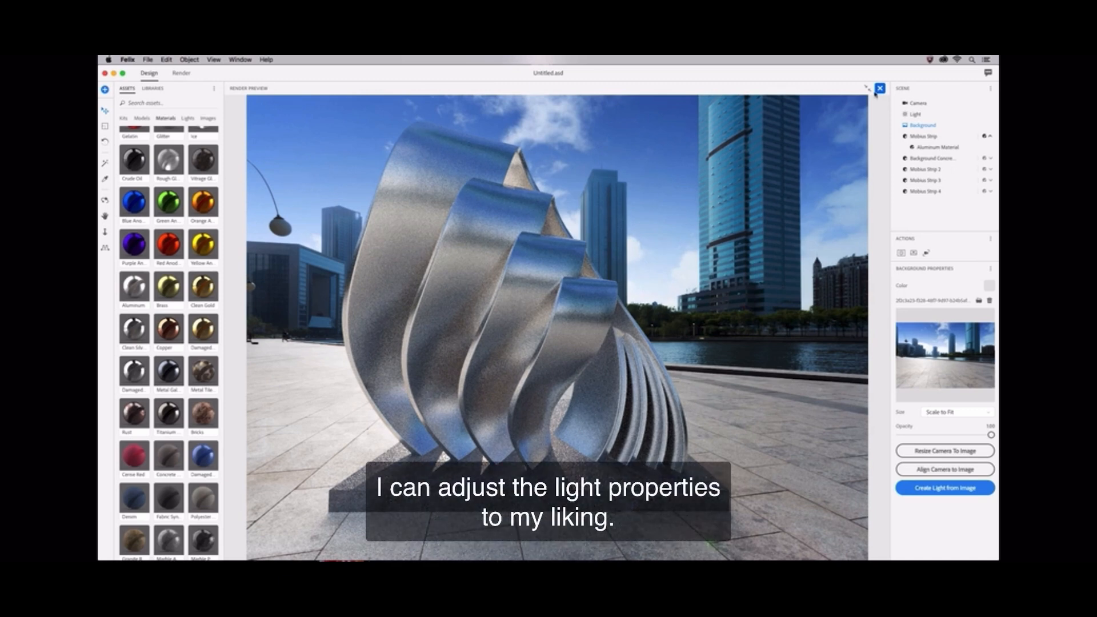
{"action": "left_click", "coordinate": [867, 89]}
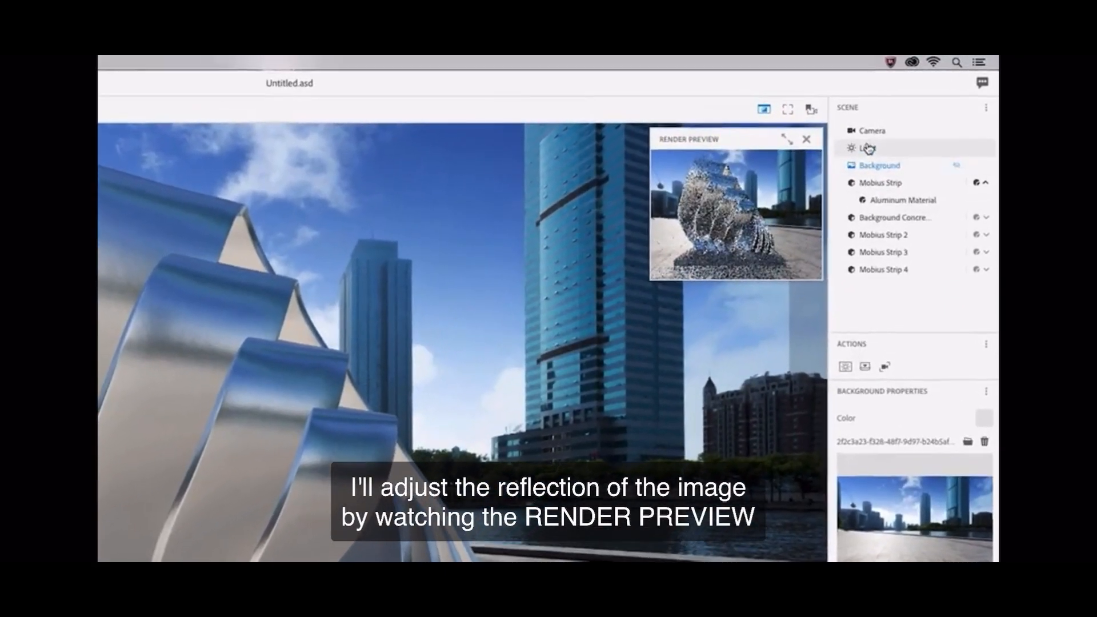
- Adjust the sun light to intensity 0.558, height about 42, rotation about -171 and cloudiness 0.09
{"action": "left_click", "coordinate": [867, 149]}
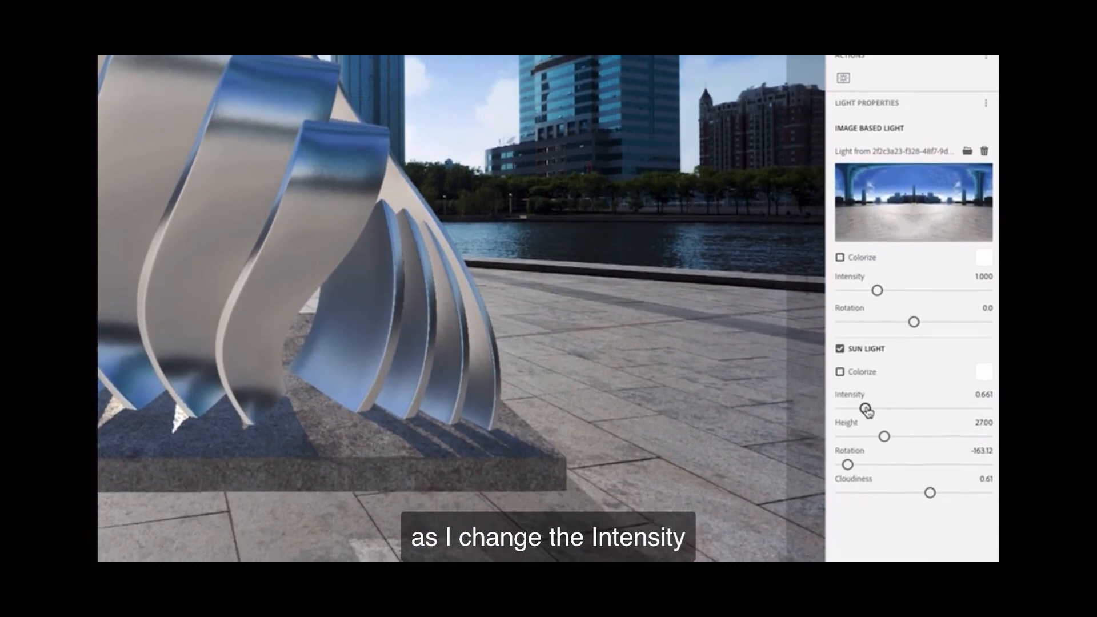
{"action": "mouse_move", "coordinate": [866, 407]}
{"action": "left_mouse_down"}
{"action": "mouse_move", "coordinate": [913, 407]}
{"action": "mouse_move", "coordinate": [861, 407]}
{"action": "left_mouse_up"}
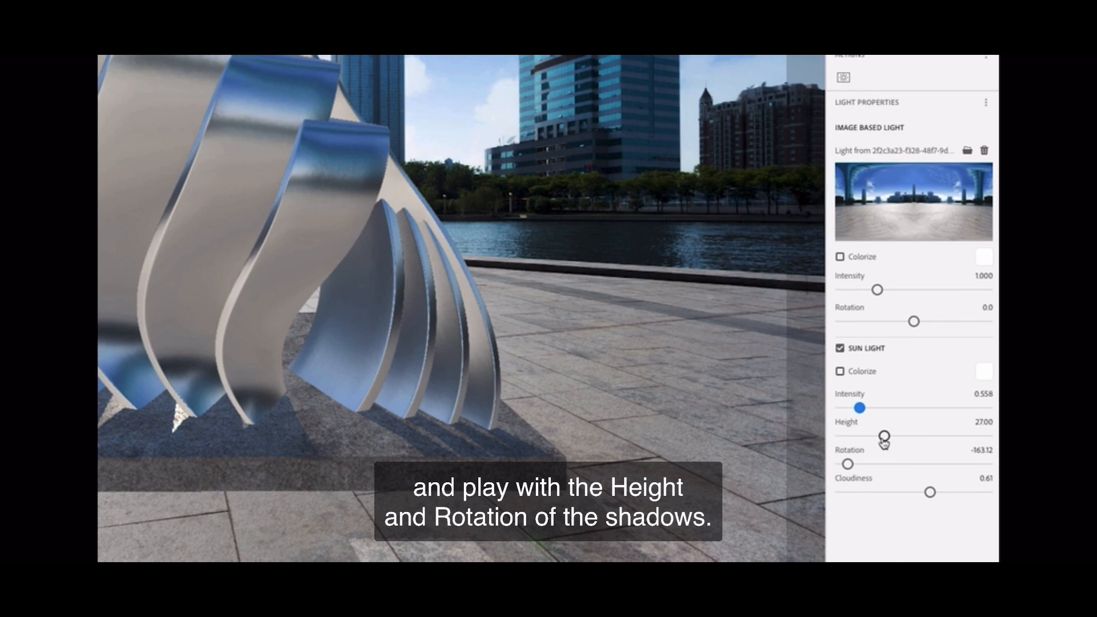
{"action": "mouse_move", "coordinate": [884, 439]}
{"action": "left_mouse_down"}
{"action": "mouse_move", "coordinate": [928, 438]}
{"action": "mouse_move", "coordinate": [869, 437]}
{"action": "mouse_move", "coordinate": [913, 468]}
{"action": "left_mouse_up"}
{"action": "mouse_move", "coordinate": [913, 468]}
{"action": "left_mouse_down"}
{"action": "mouse_move", "coordinate": [871, 461]}
{"action": "mouse_move", "coordinate": [990, 449]}
{"action": "mouse_move", "coordinate": [839, 469]}
{"action": "mouse_move", "coordinate": [860, 464]}
{"action": "left_mouse_up"}
{"action": "left_click_drag", "start_coordinate": [929, 491], "coordinate": [858, 512]}
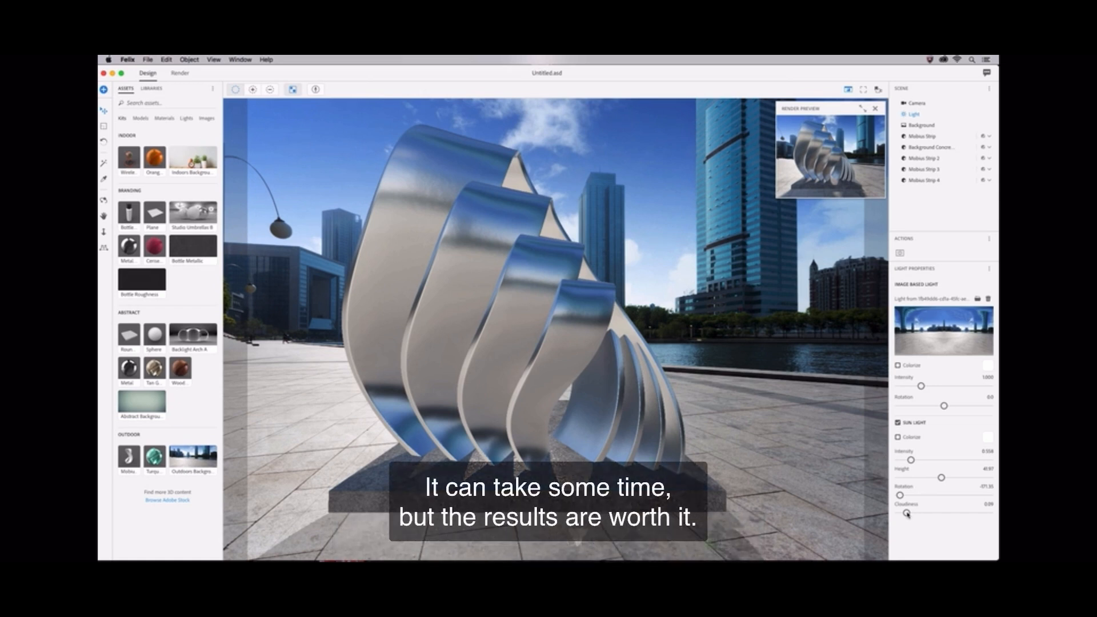
{"action": "left_click", "coordinate": [907, 513]}
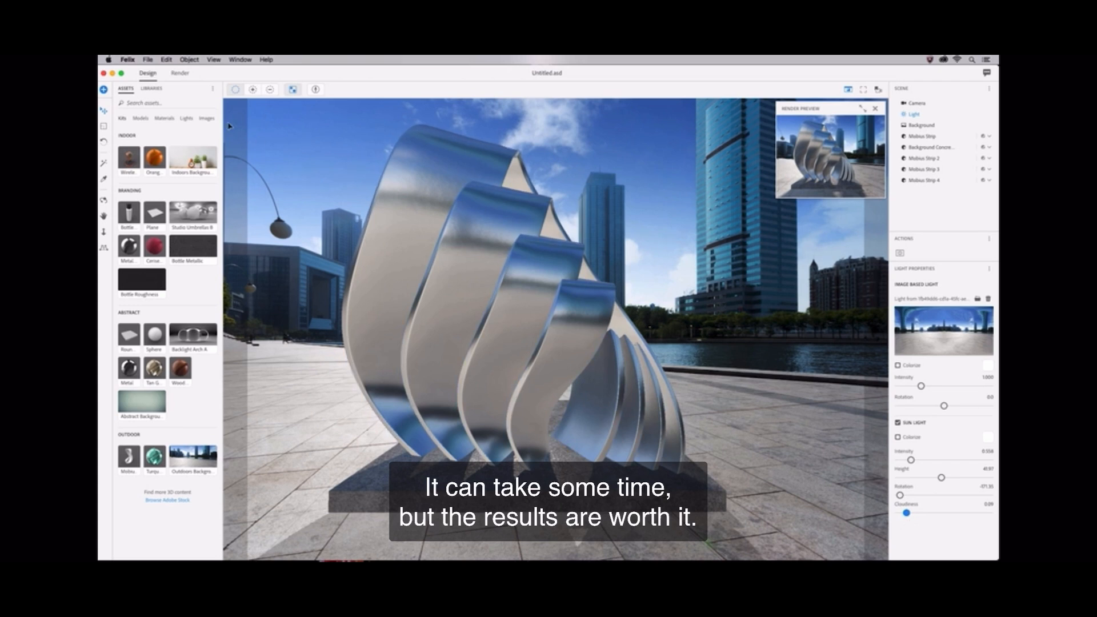
- Switch to the render setup, keeping the quality at Low (Fast) and choosing PSD (layered) as the output format
{"action": "left_click", "coordinate": [181, 73]}
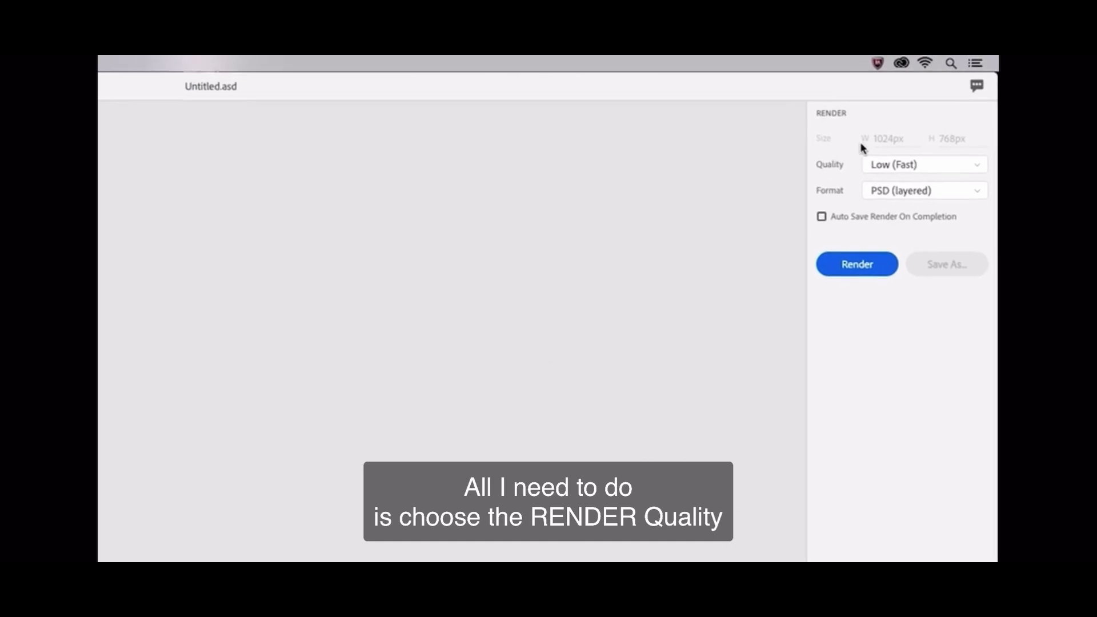
{"action": "left_click", "coordinate": [889, 172]}
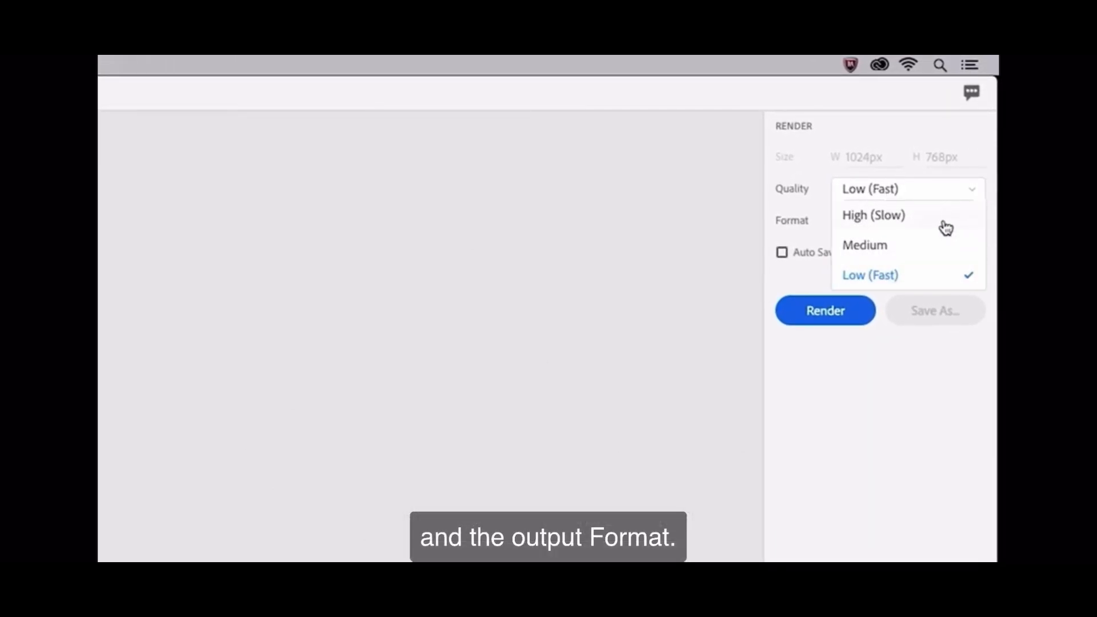
{"action": "left_click", "coordinate": [803, 224]}
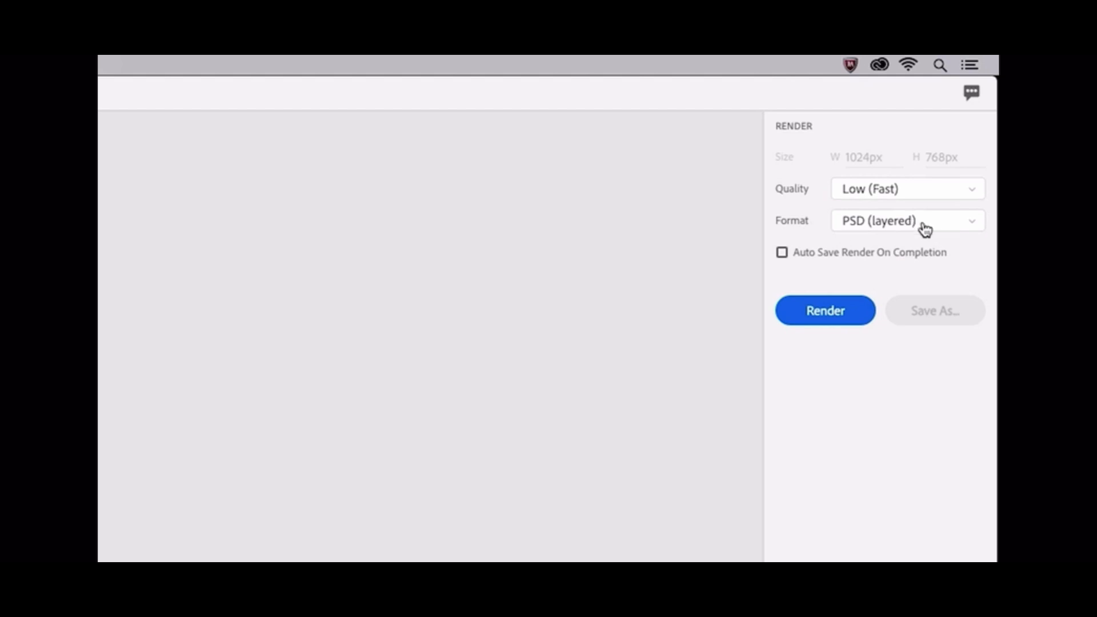
{"action": "left_click", "coordinate": [970, 228]}
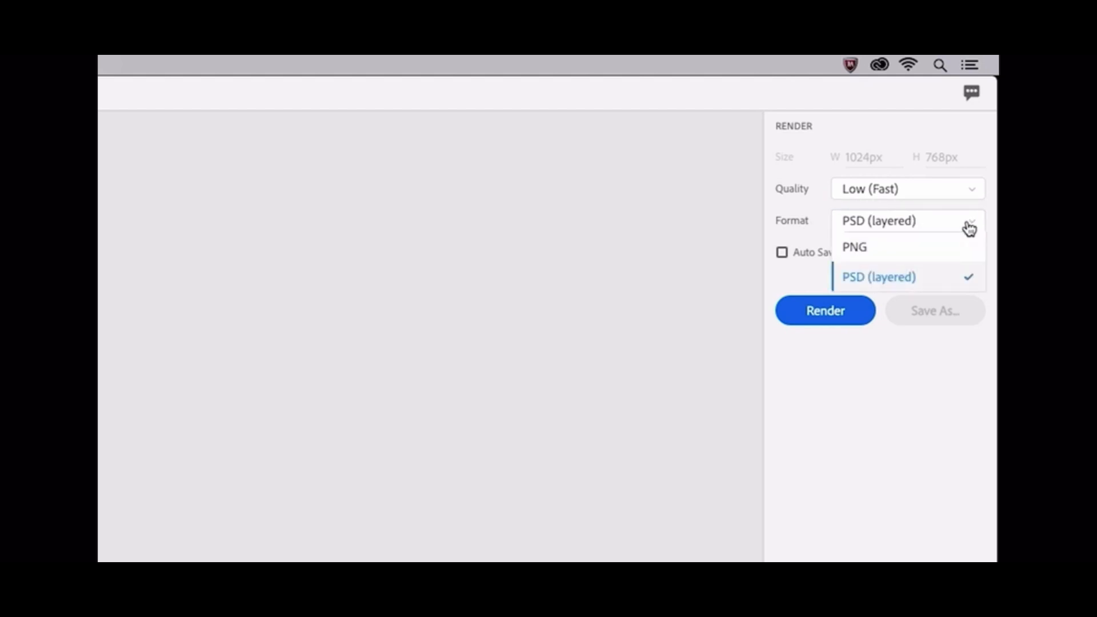
{"action": "left_click", "coordinate": [907, 285]}
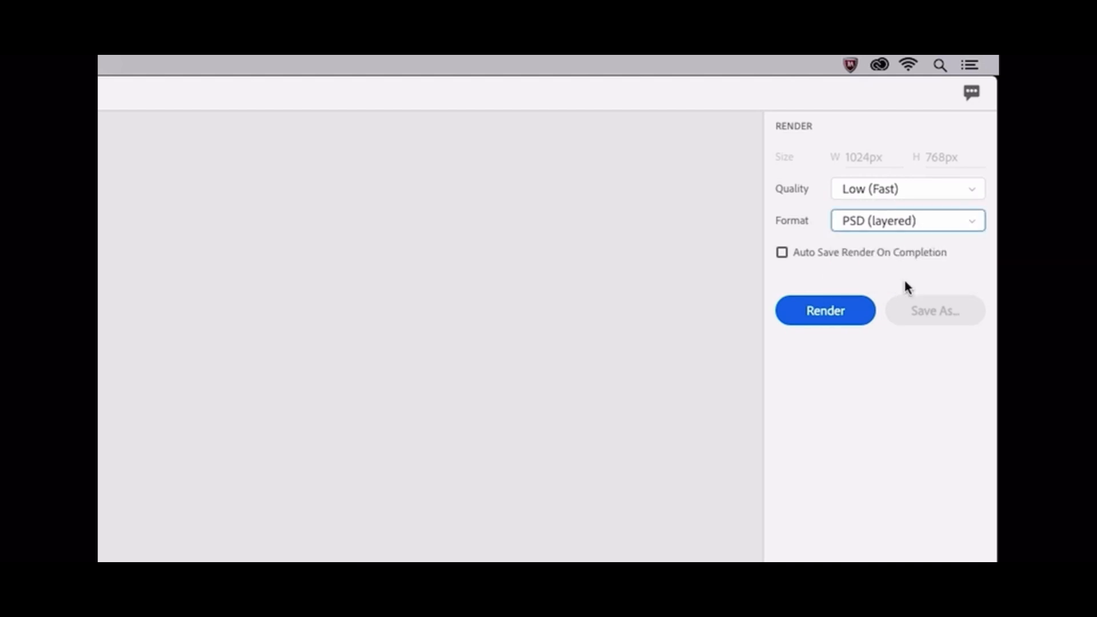
- Enable automatic saving of the finished render as MobiusSculpture.psd on the Desktop and start the render
{"action": "left_click", "coordinate": [782, 253]}
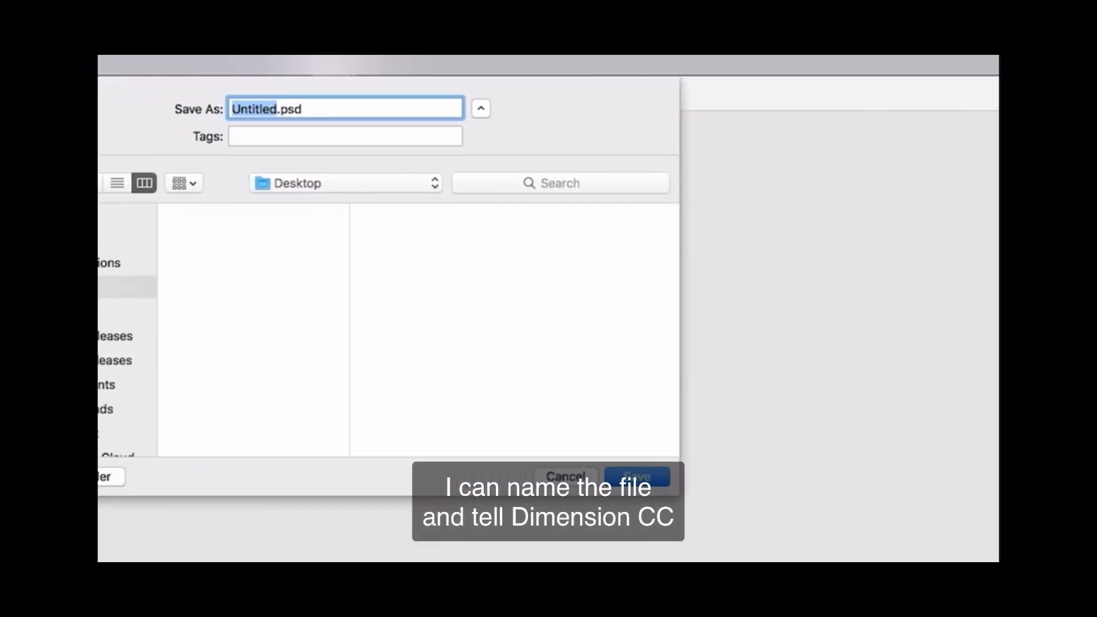
{"action": "type", "text": "MobiusSculpture.psd"}
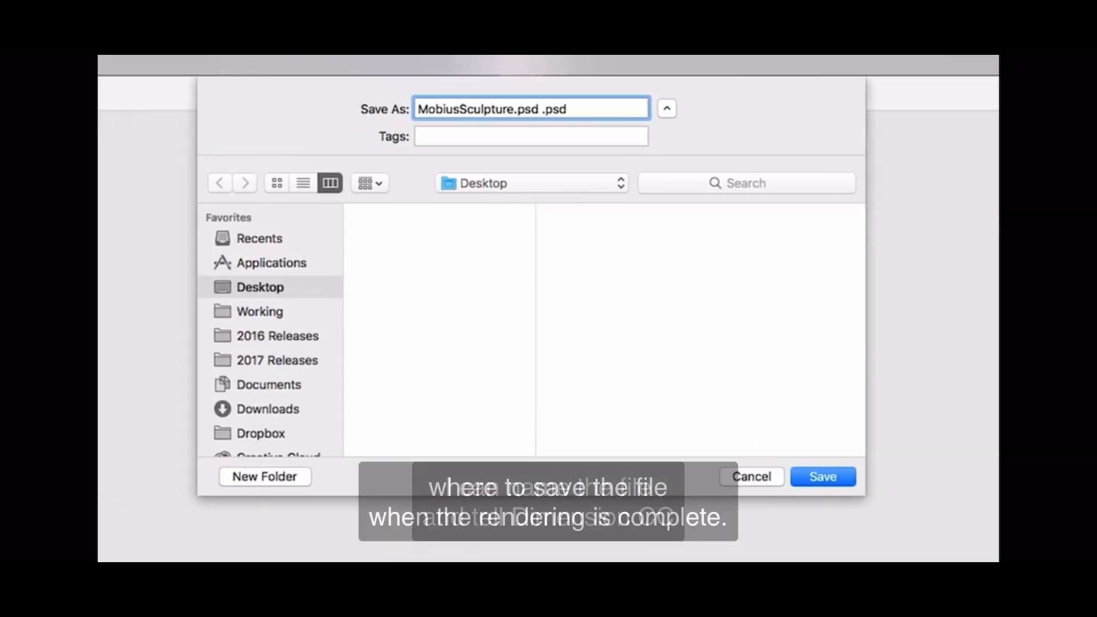
{"action": "key", "text": "BackSpace"}
{"action": "key", "text": "BackSpace"}
{"action": "key", "text": "BackSpace"}
{"action": "key", "text": "BackSpace"}
{"action": "key", "text": "BackSpace"}
{"action": "key", "text": "BackSpace"}
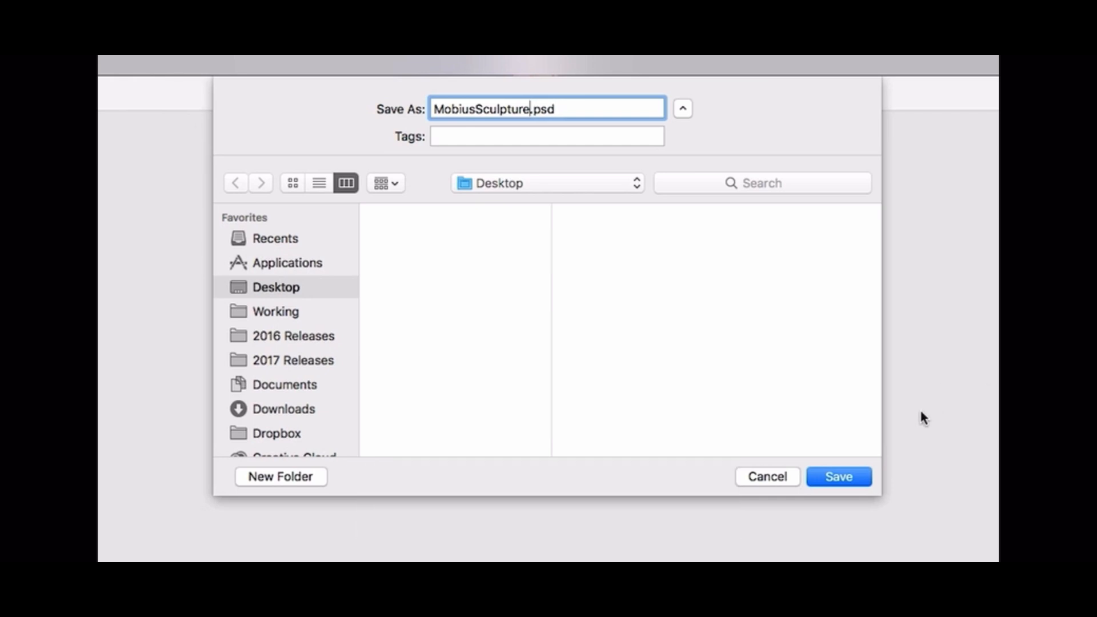
{"action": "left_click", "coordinate": [857, 478]}
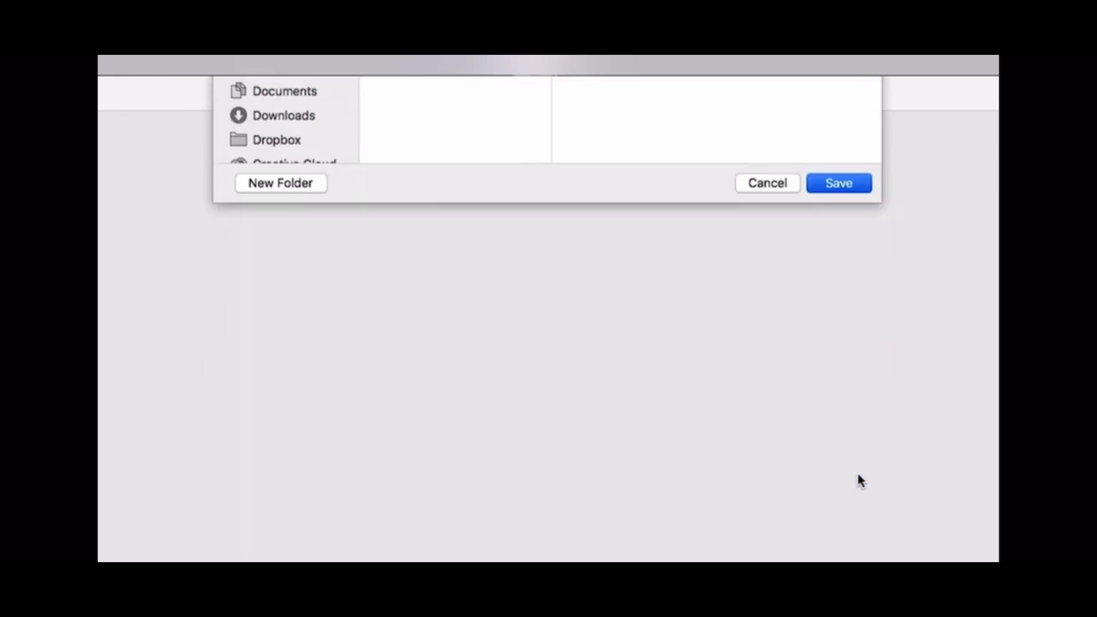
{"action": "left_click", "coordinate": [918, 176]}
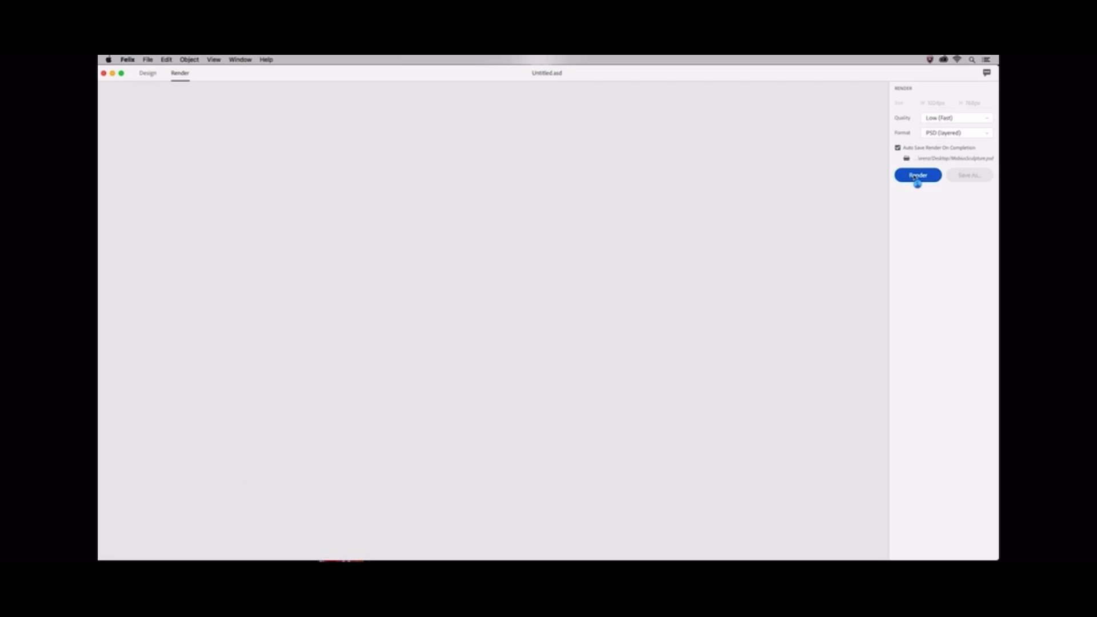